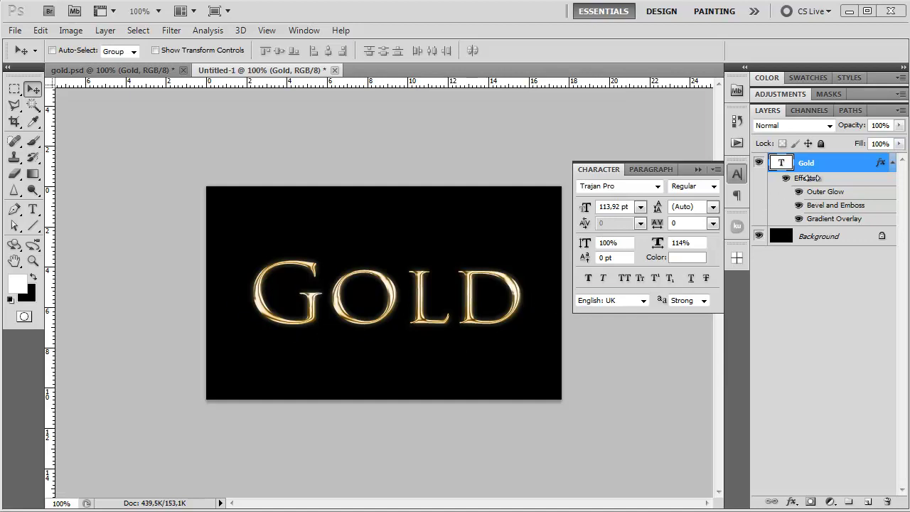
- Preview several fonts on the GOLD text, settle back on Trajan Pro, and start a new document
{"action": "left_click", "coordinate": [620, 186]}
{"action": "key", "text": "Down"}
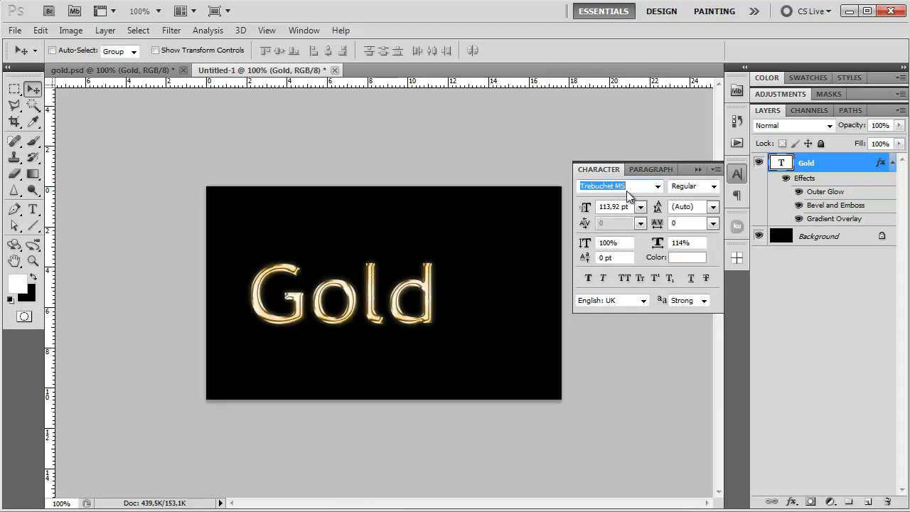
{"action": "key", "text": "Down"}
{"action": "key", "text": "Down"}
{"action": "key", "text": "Down"}
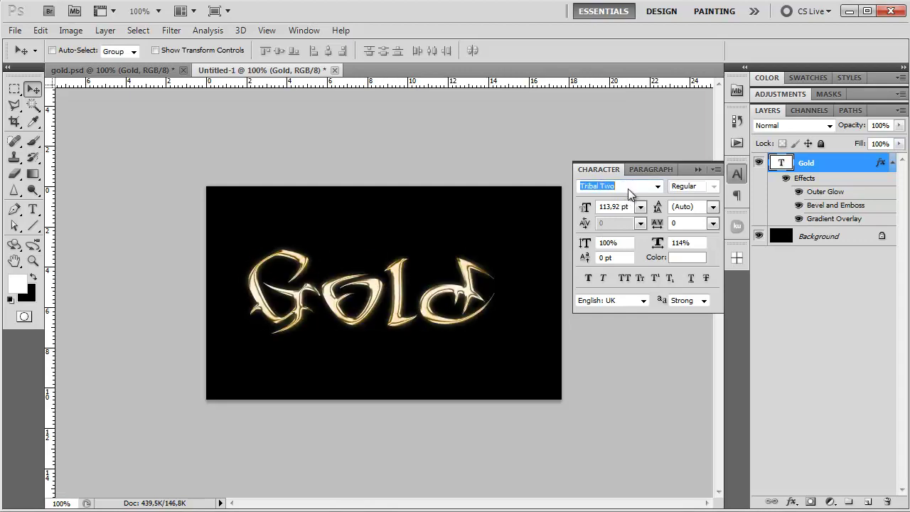
{"action": "key", "text": "Down"}
{"action": "key", "text": "Down"}
{"action": "key", "text": "Down"}
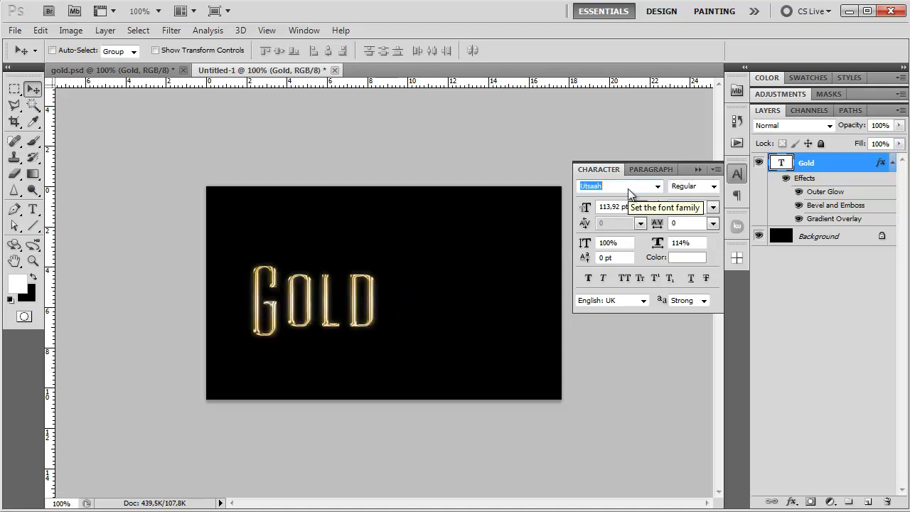
{"action": "key", "text": "Down"}
{"action": "key", "text": "Down"}
{"action": "key", "text": "Down"}
{"action": "key", "text": "Down"}
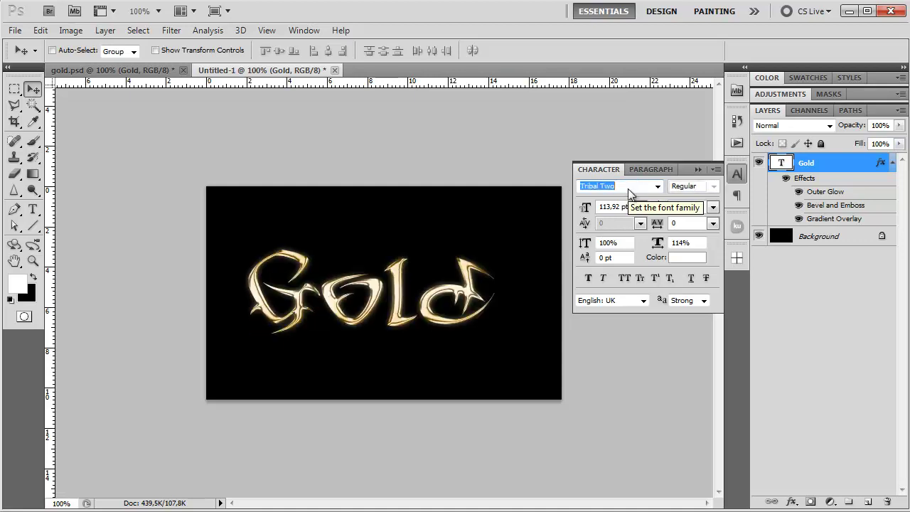
{"action": "key", "text": "Down"}
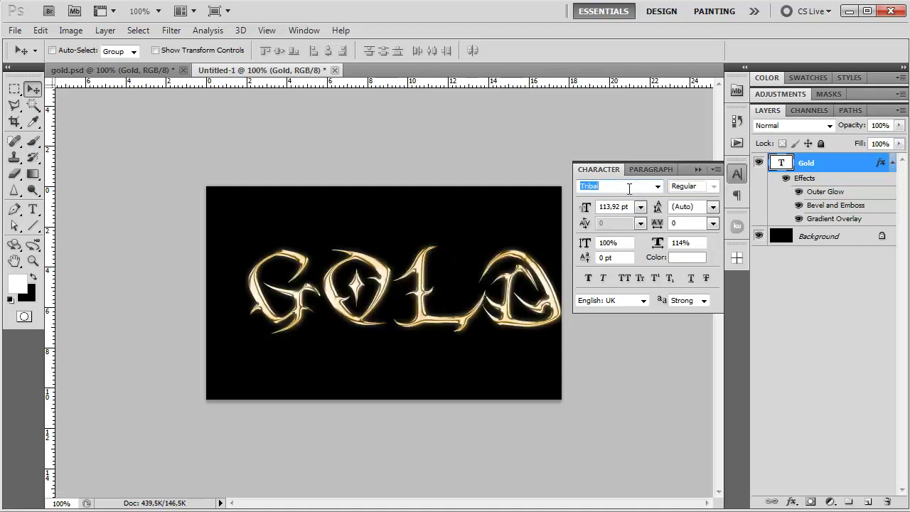
{"action": "key", "text": "Down"}
{"action": "key", "text": "Down"}
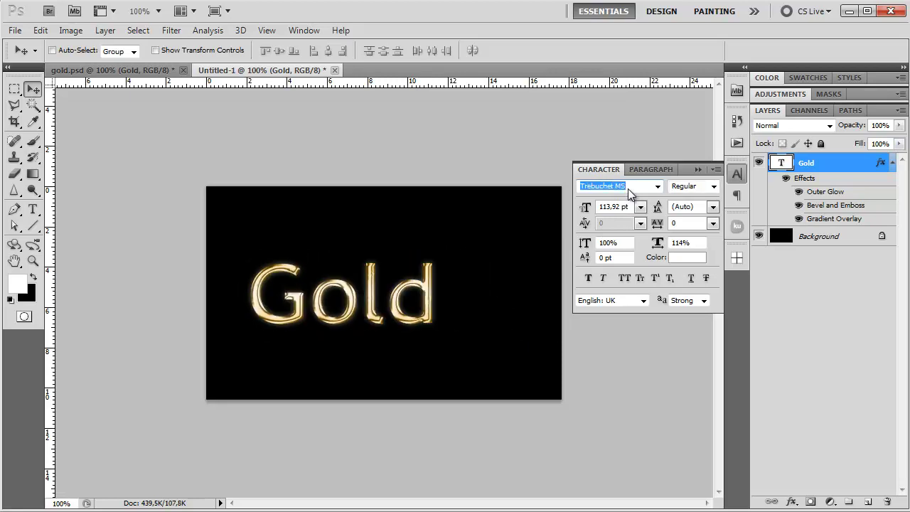
{"action": "key", "text": "Down"}
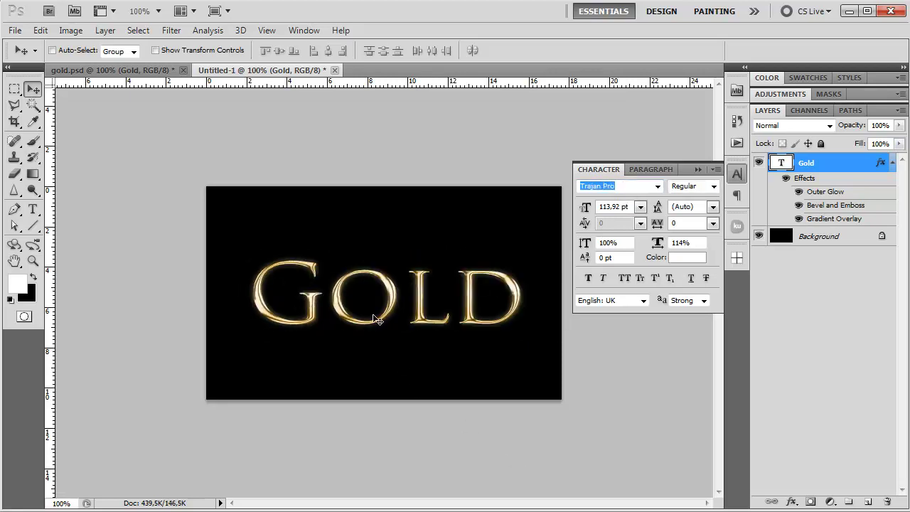
{"action": "left_click", "coordinate": [15, 30]}
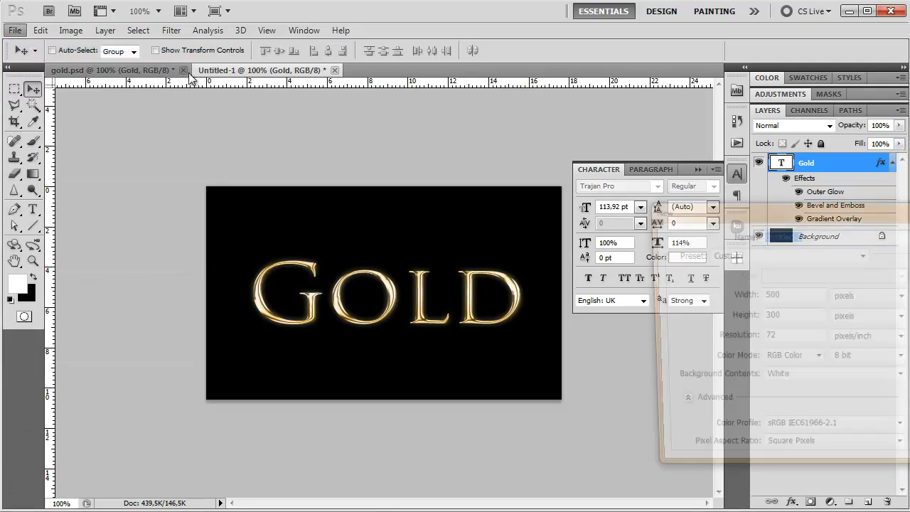
- Create the 500 × 300 px document, fill its background black, and restore white foreground
{"action": "key", "text": "Return"}
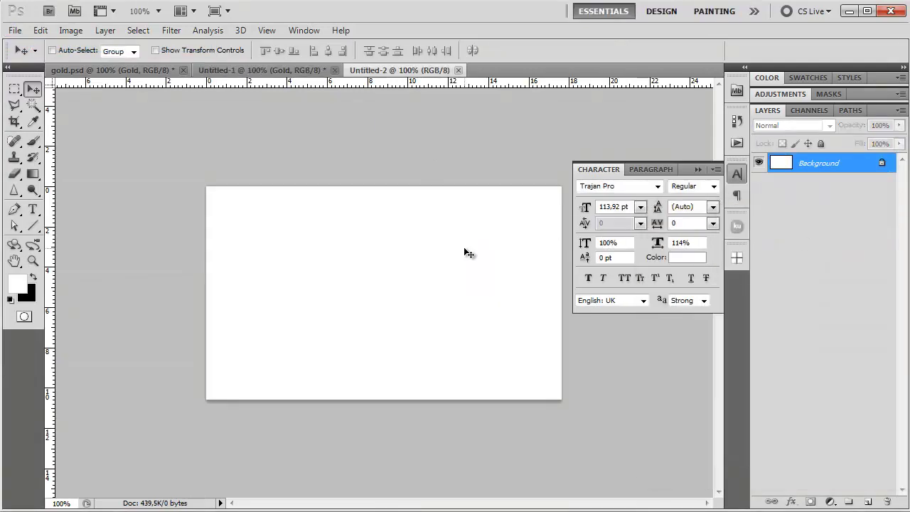
{"action": "left_click", "coordinate": [33, 276]}
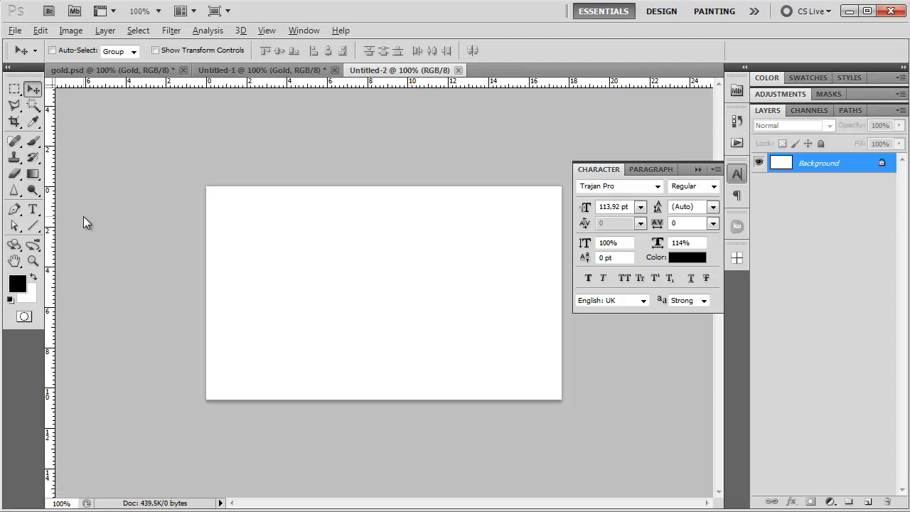
{"action": "key", "text": "alt+BackSpace"}
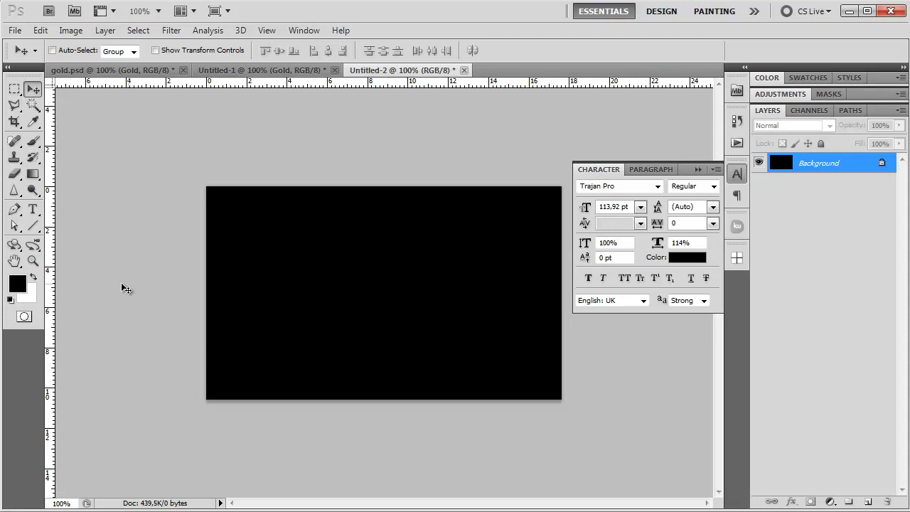
{"action": "left_click", "coordinate": [33, 277]}
{"action": "left_click", "coordinate": [33, 209]}
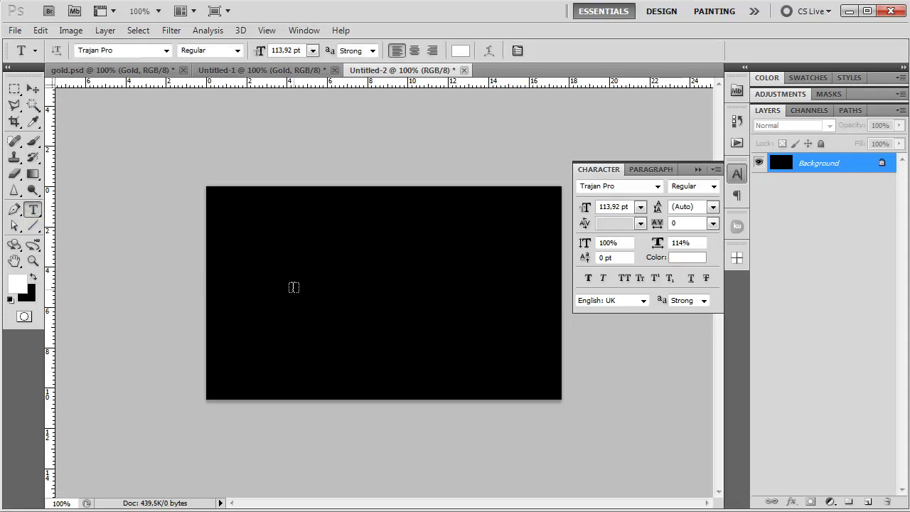
- Type white 'GOLD' in Trajan Pro and centre it on the black canvas
{"action": "left_click", "coordinate": [303, 295]}
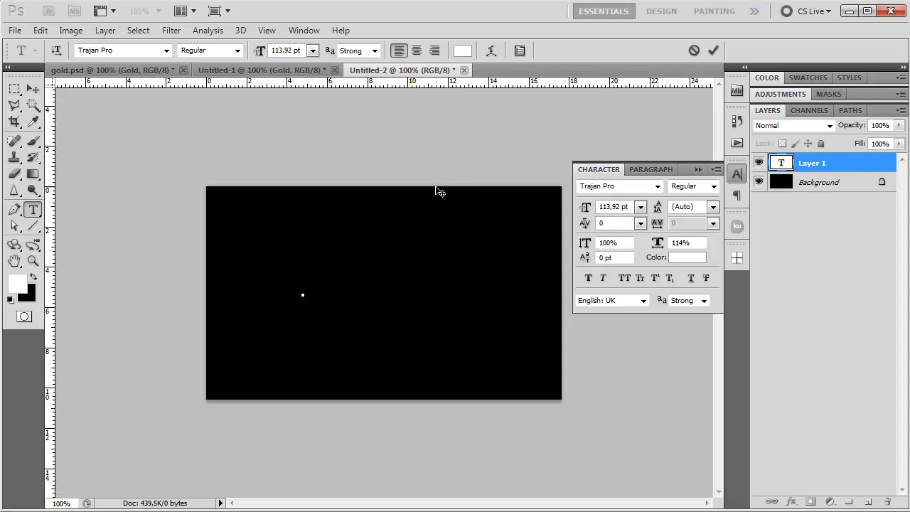
{"action": "type", "text": "GOLD"}
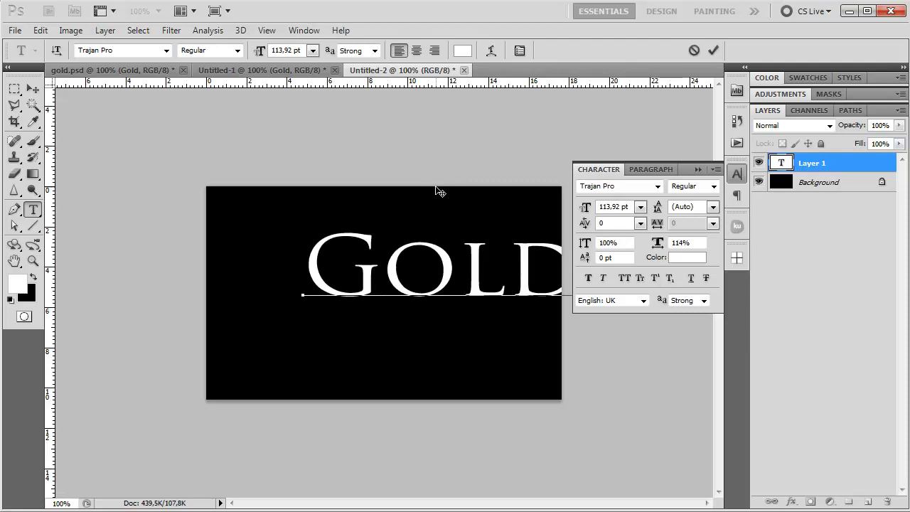
{"action": "left_click", "coordinate": [713, 52]}
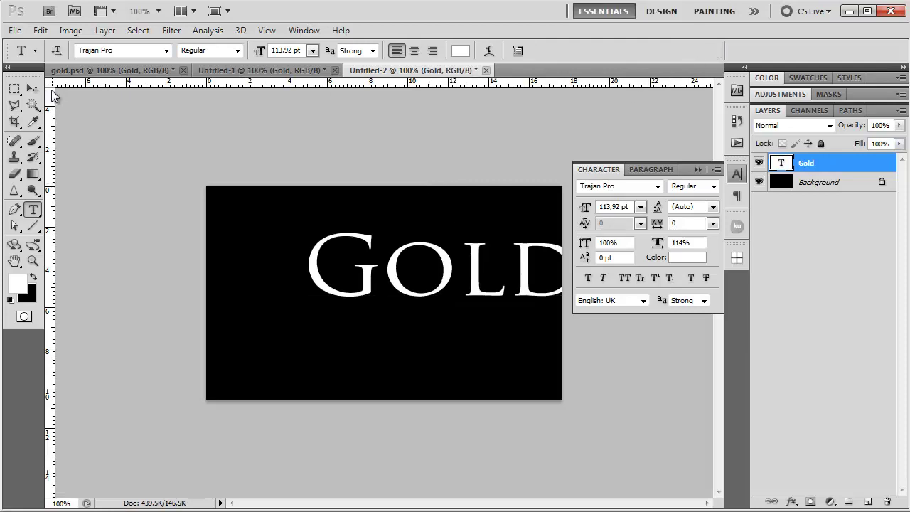
{"action": "left_click", "coordinate": [33, 88]}
{"action": "mouse_move", "coordinate": [378, 270]}
{"action": "left_mouse_down"}
{"action": "mouse_move", "coordinate": [337, 288]}
{"action": "mouse_move", "coordinate": [328, 306]}
{"action": "left_mouse_up"}
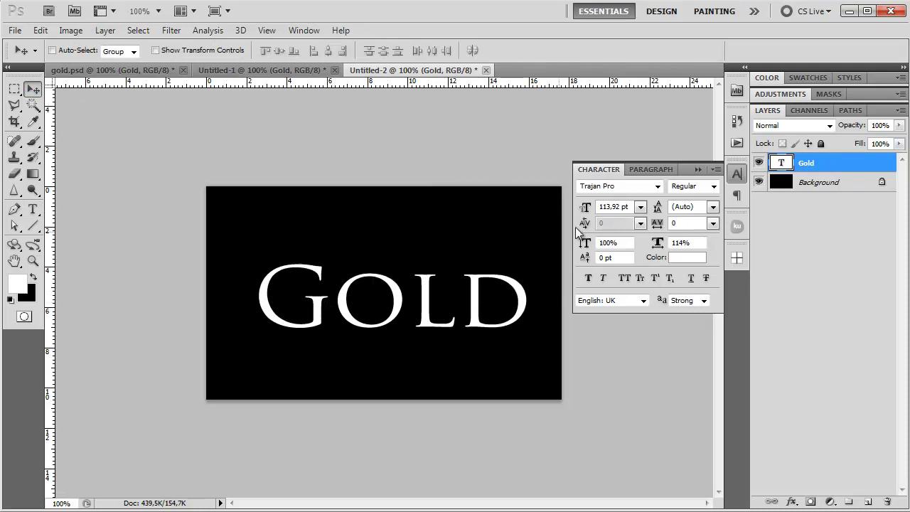
{"action": "left_click", "coordinate": [696, 172]}
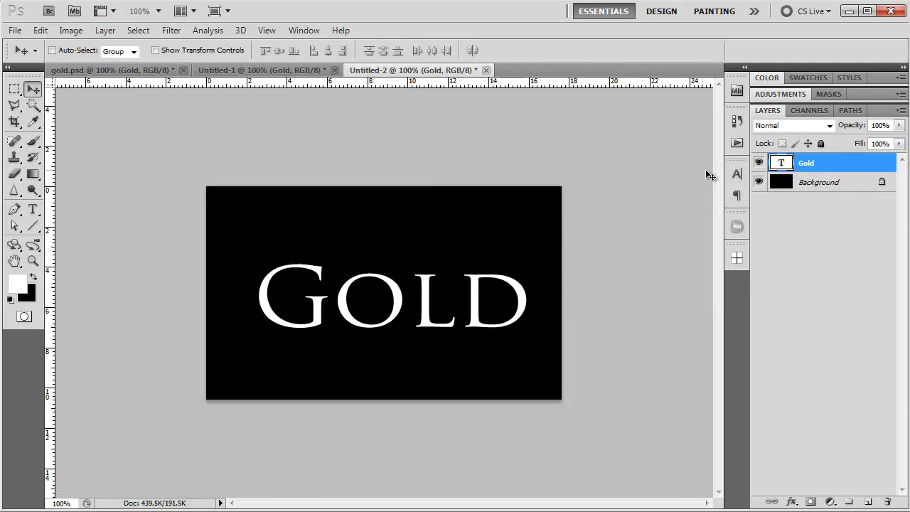
- Add a Reflected black-to-white Gradient Overlay to the Gold layer's style
{"action": "key", "text": "h"}
{"action": "double_click", "coordinate": [833, 163]}
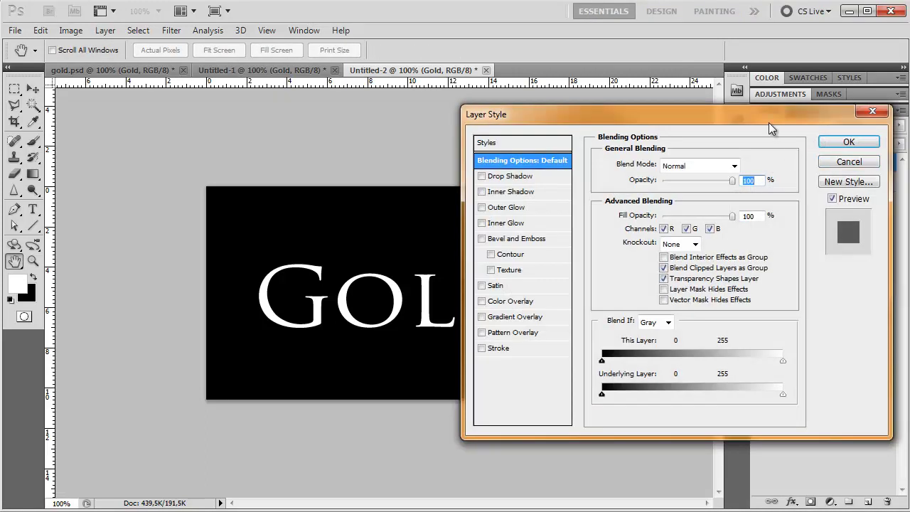
{"action": "left_click_drag", "start_coordinate": [769, 125], "coordinate": [745, 140]}
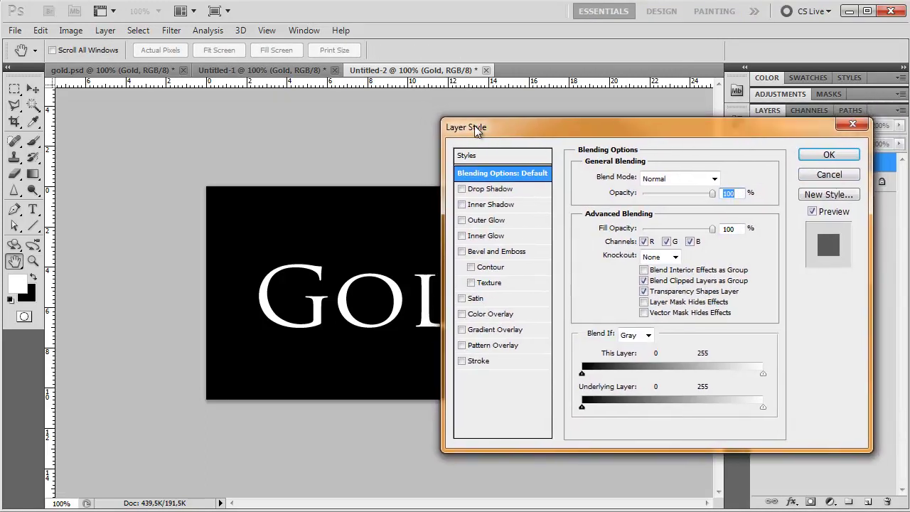
{"action": "left_click", "coordinate": [511, 331]}
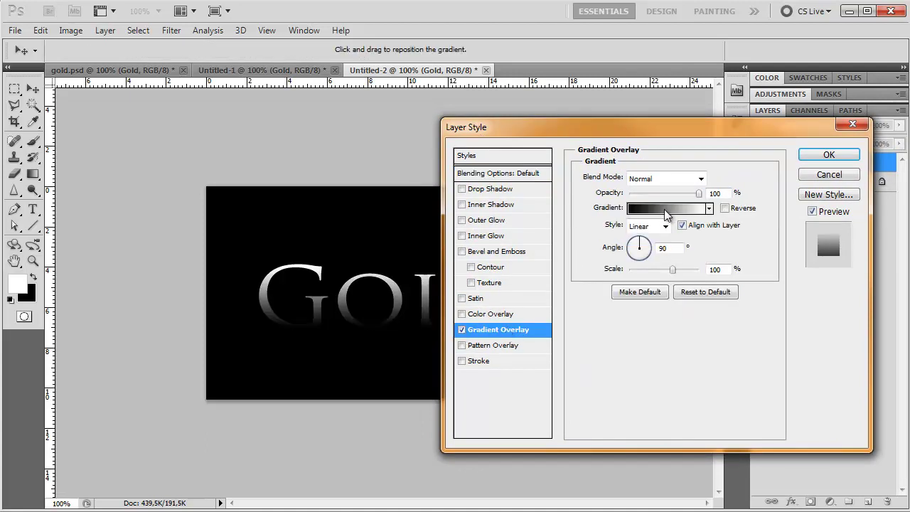
{"action": "left_click", "coordinate": [651, 226]}
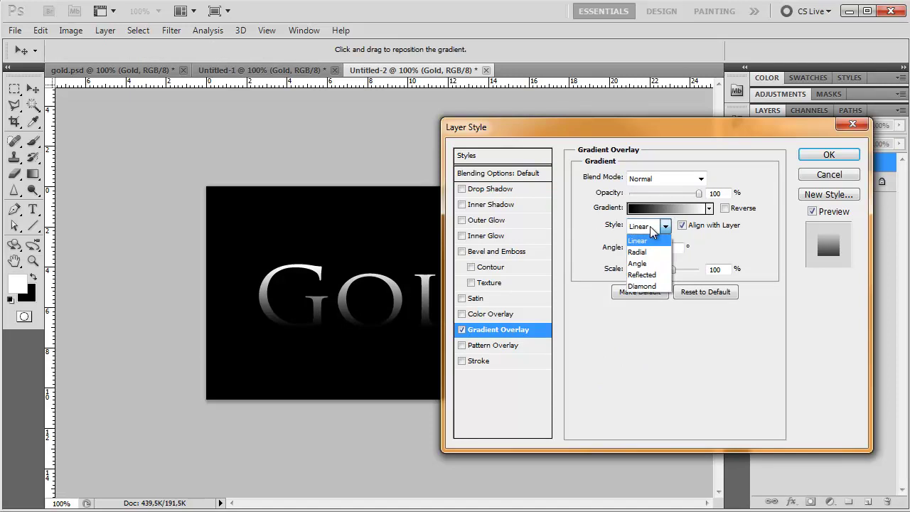
{"action": "left_click", "coordinate": [654, 275]}
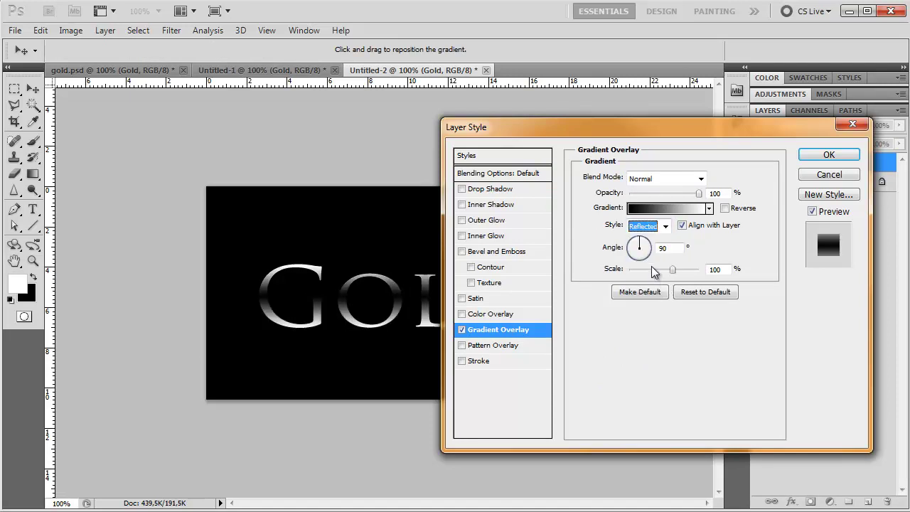
{"action": "left_click", "coordinate": [663, 209]}
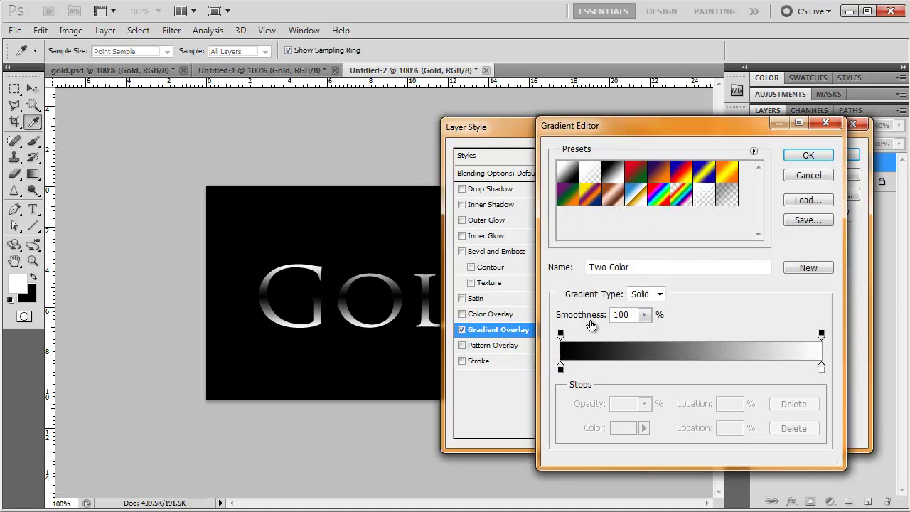
- Set the gradient's left stop to pale yellow #fff8a4
{"action": "left_click", "coordinate": [560, 368]}
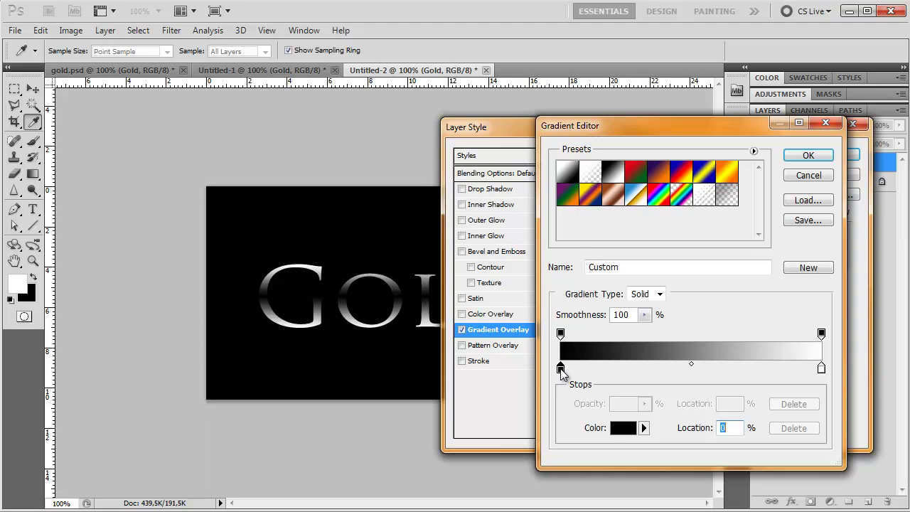
{"action": "left_click", "coordinate": [623, 428]}
{"action": "left_click_drag", "start_coordinate": [578, 335], "coordinate": [513, 251]}
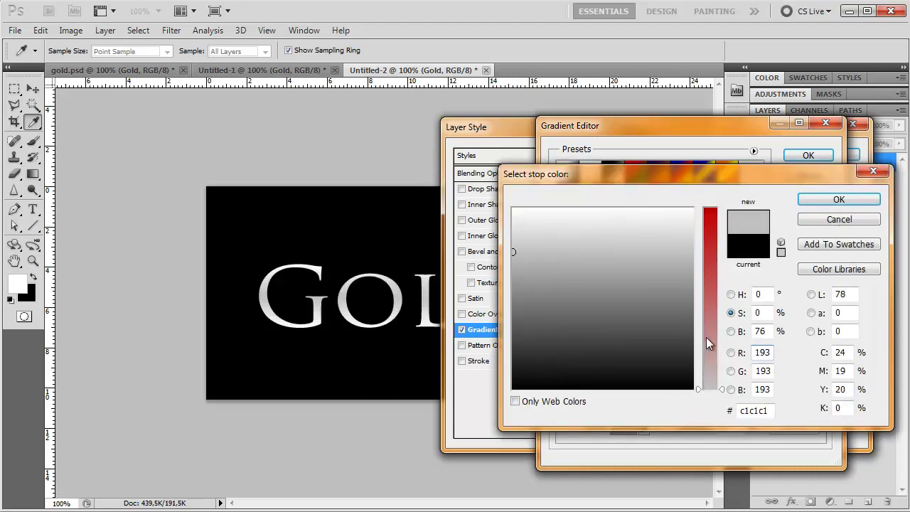
{"action": "left_click_drag", "start_coordinate": [706, 337], "coordinate": [720, 328]}
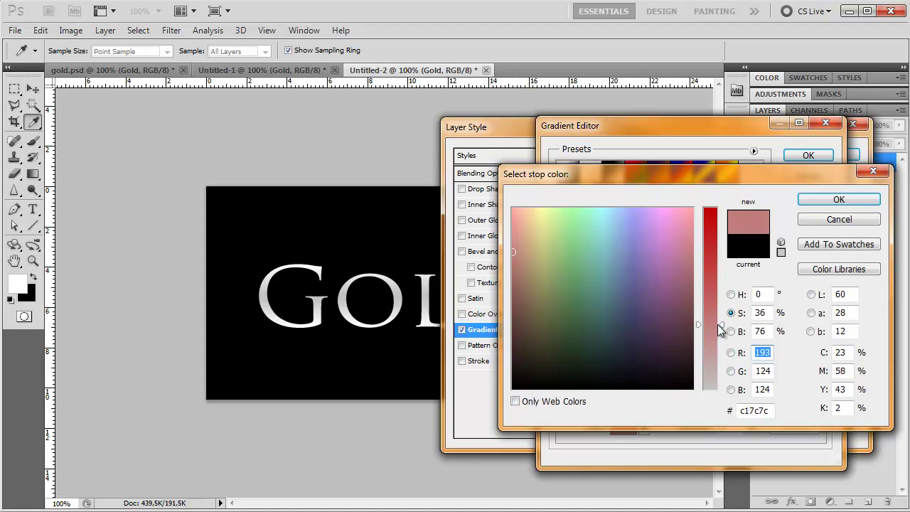
{"action": "left_click_drag", "start_coordinate": [549, 228], "coordinate": [539, 203]}
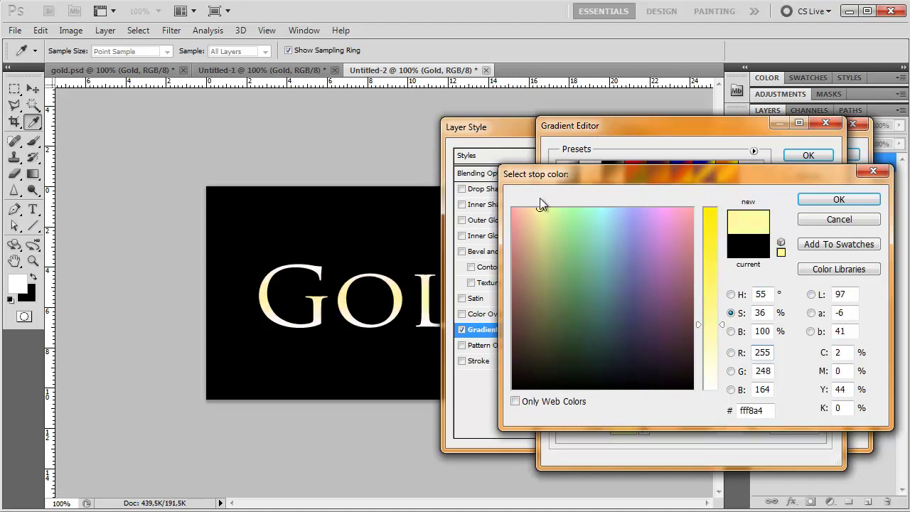
{"action": "left_click", "coordinate": [836, 200]}
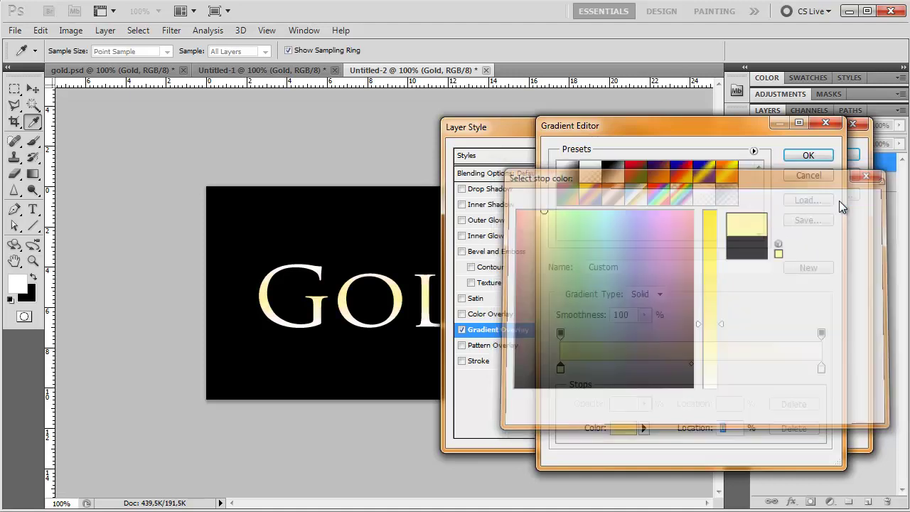
- Set the right stop to warm gold #f0ca82 and accept the gradient
{"action": "left_click", "coordinate": [821, 368]}
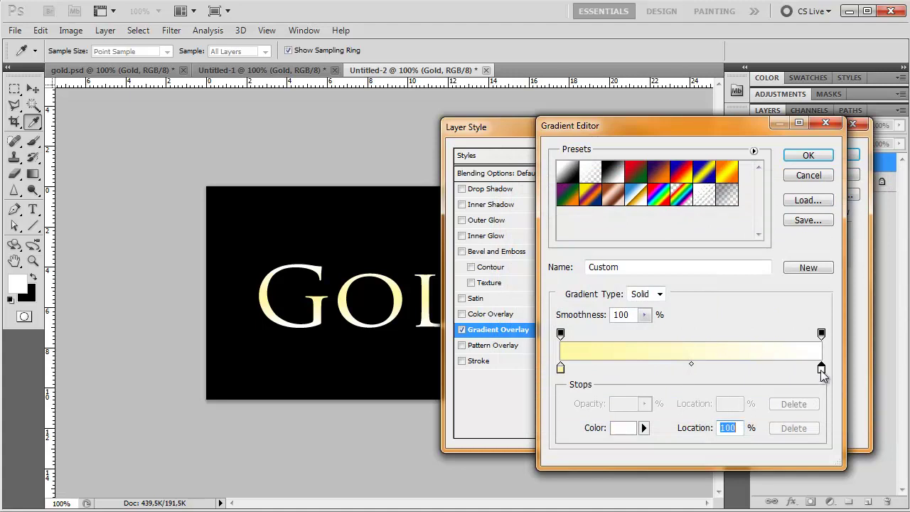
{"action": "left_click", "coordinate": [632, 428]}
{"action": "left_click", "coordinate": [512, 237]}
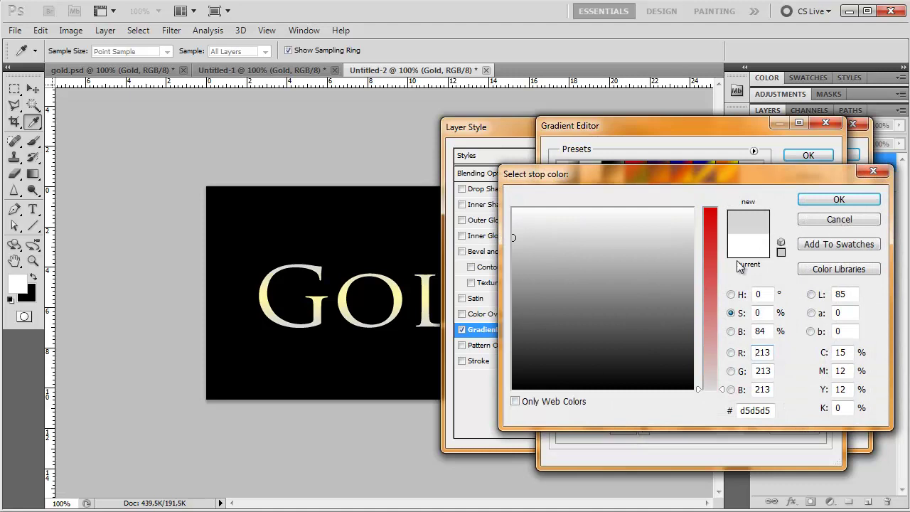
{"action": "left_click_drag", "start_coordinate": [709, 245], "coordinate": [708, 207]}
{"action": "mouse_move", "coordinate": [549, 219]}
{"action": "left_mouse_down"}
{"action": "mouse_move", "coordinate": [546, 206]}
{"action": "mouse_move", "coordinate": [529, 217]}
{"action": "left_mouse_up"}
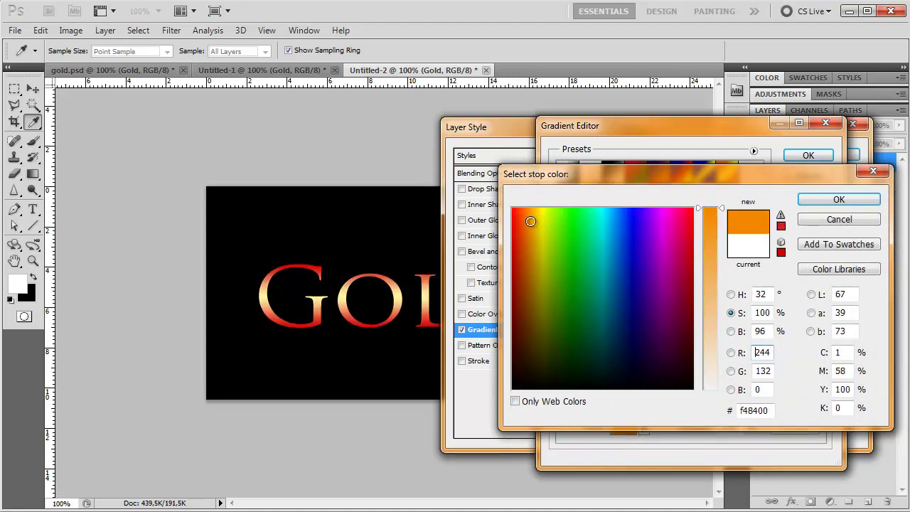
{"action": "mouse_move", "coordinate": [707, 315]}
{"action": "left_mouse_down"}
{"action": "mouse_move", "coordinate": [706, 327]}
{"action": "mouse_move", "coordinate": [712, 306]}
{"action": "left_mouse_up"}
{"action": "left_click_drag", "start_coordinate": [529, 218], "coordinate": [532, 218]}
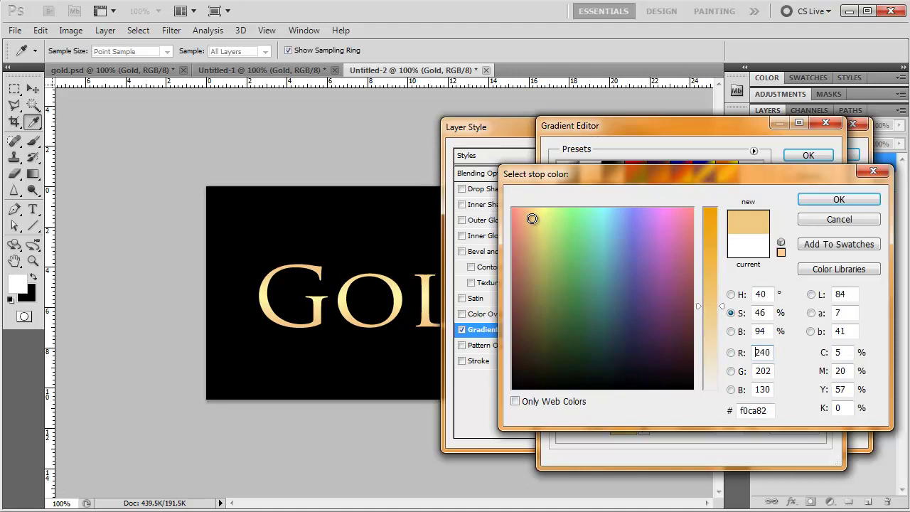
{"action": "left_click", "coordinate": [821, 200]}
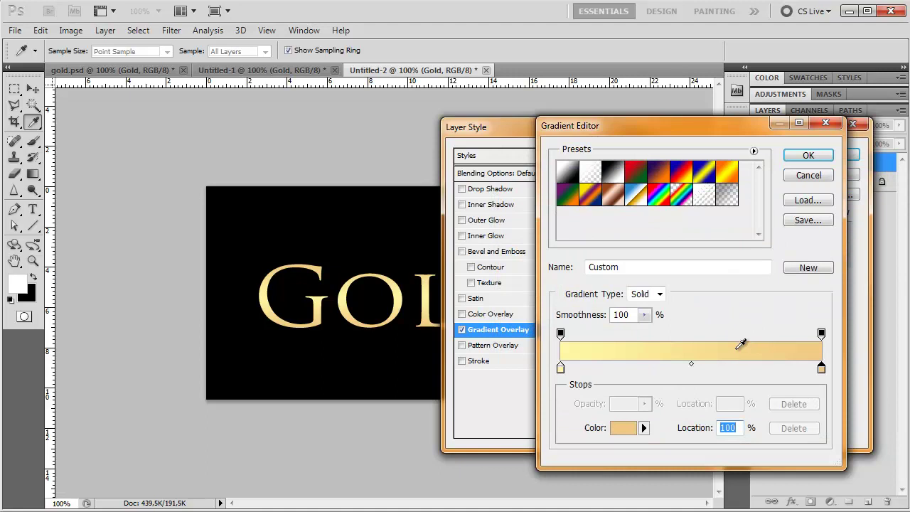
{"action": "left_click", "coordinate": [807, 157]}
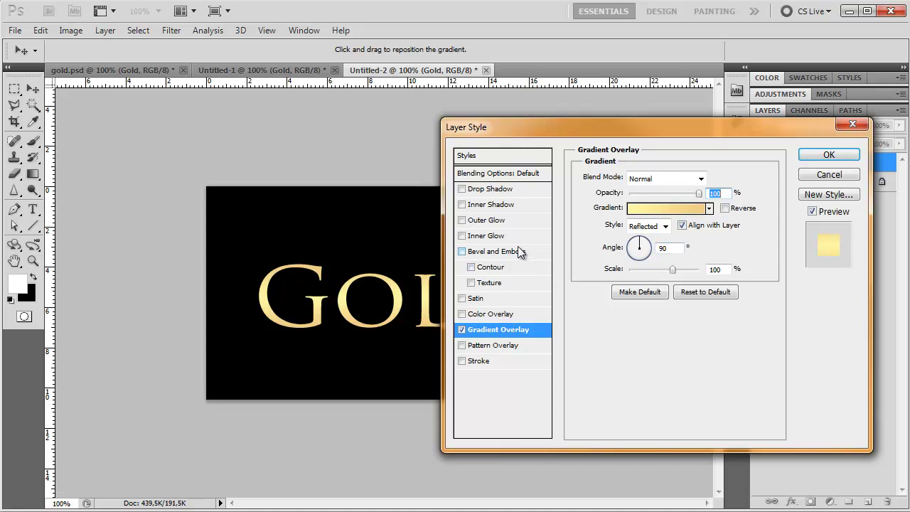
- Enable Bevel and Emboss with a ring gloss contour, angle 145°, altitude 40, anti-aliased
{"action": "left_click", "coordinate": [486, 252]}
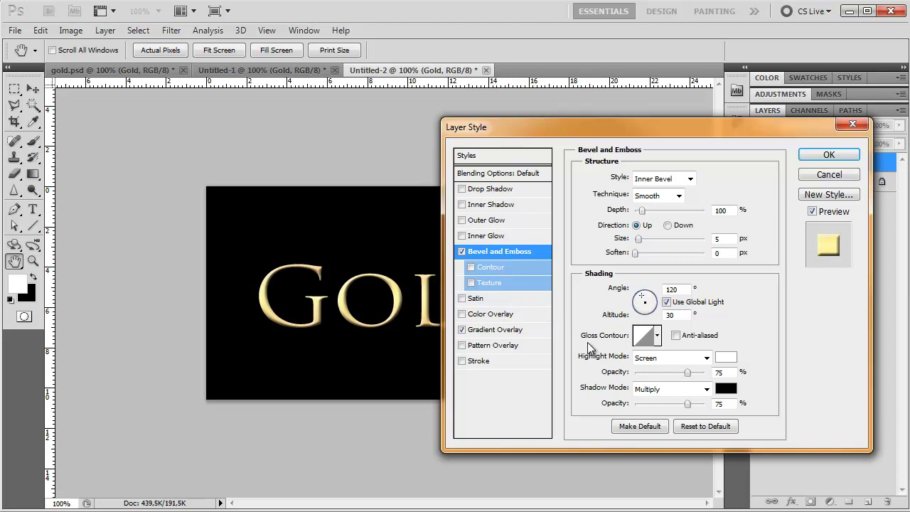
{"action": "left_click", "coordinate": [657, 337]}
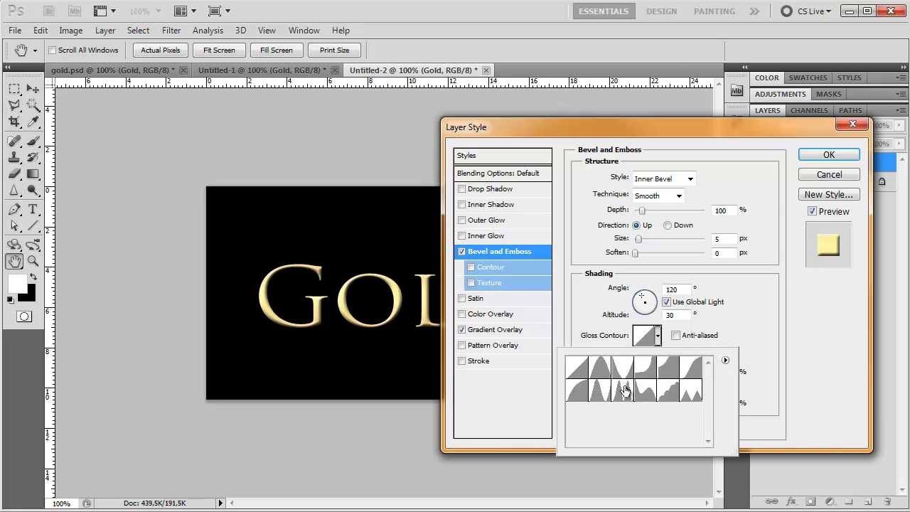
{"action": "left_click", "coordinate": [621, 393]}
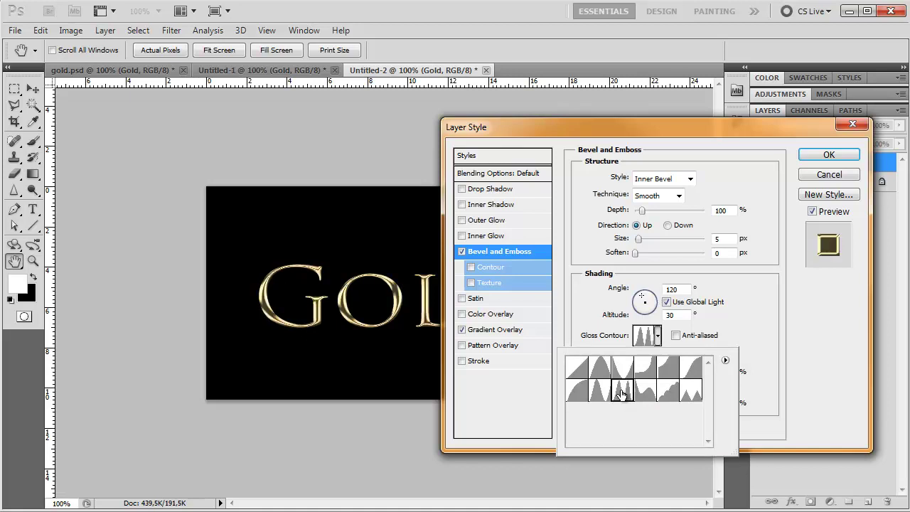
{"action": "left_click", "coordinate": [754, 310]}
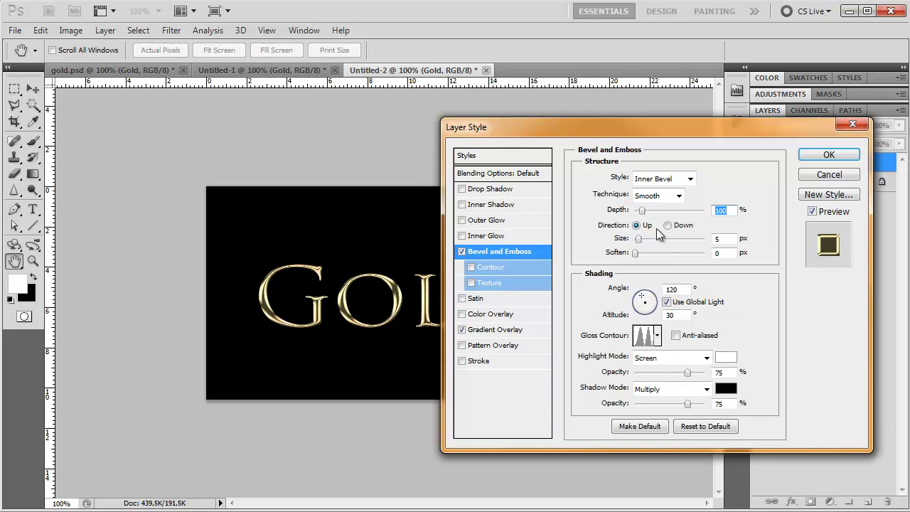
{"action": "left_click", "coordinate": [673, 290]}
{"action": "type", "text": "145"}
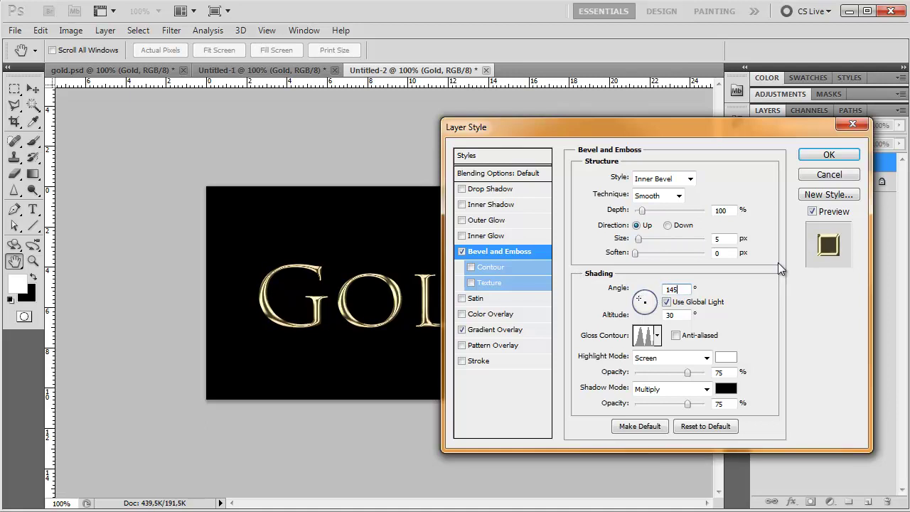
{"action": "double_click", "coordinate": [674, 314]}
{"action": "type", "text": "40"}
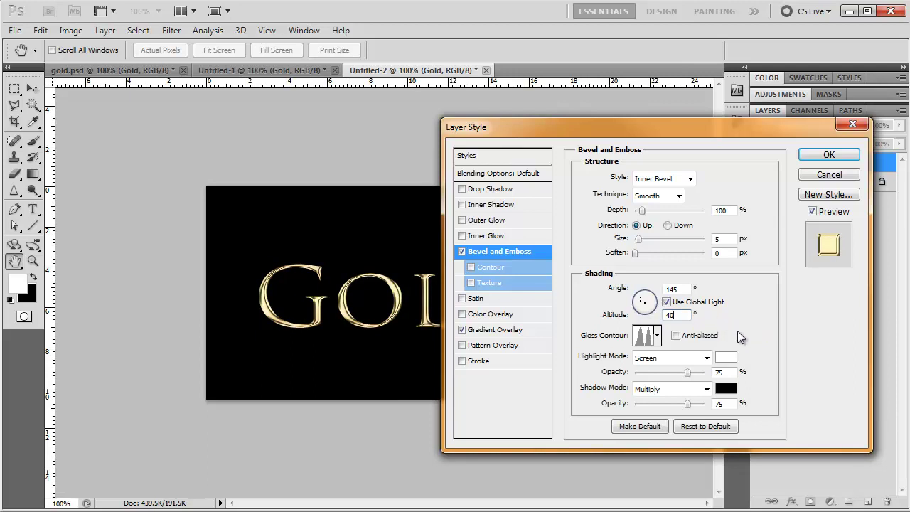
{"action": "left_click", "coordinate": [676, 335]}
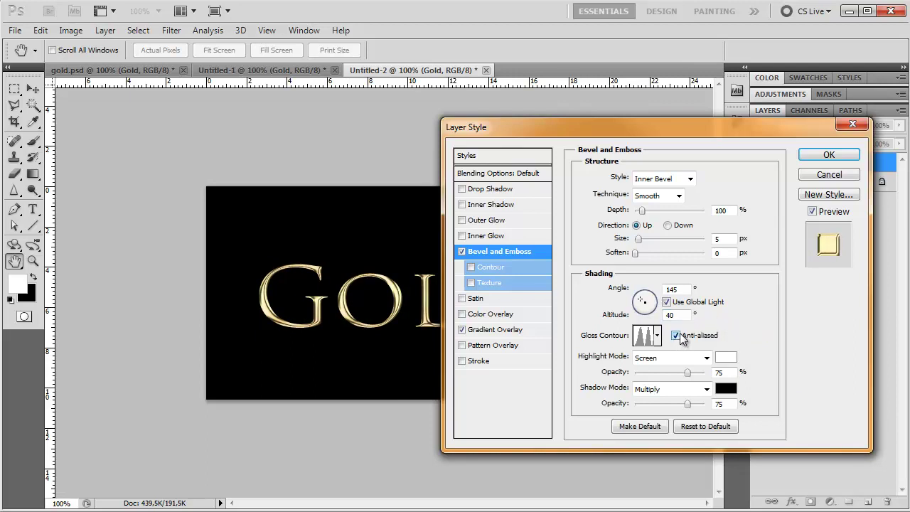
- Set bevel shadows to Linear Burn at 65%, depth 134%, and reduce the size
{"action": "left_click", "coordinate": [653, 391]}
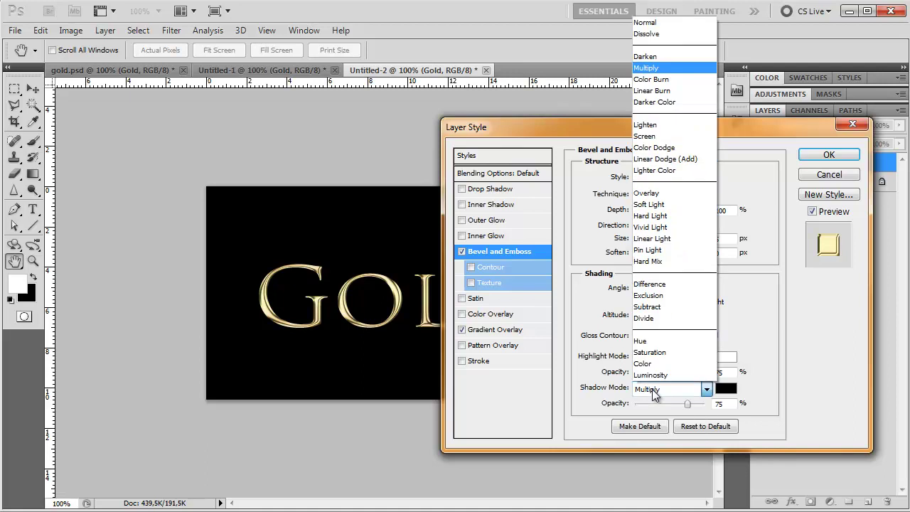
{"action": "left_click", "coordinate": [667, 159]}
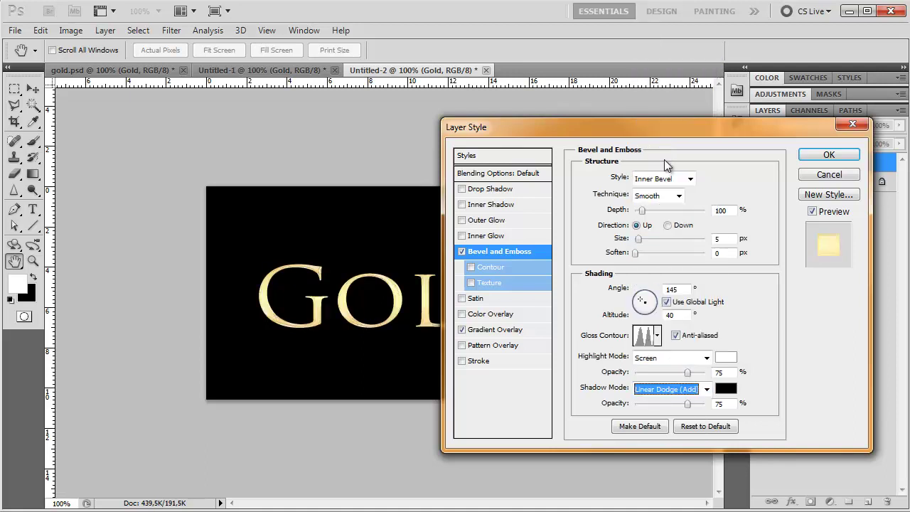
{"action": "left_click", "coordinate": [682, 390]}
{"action": "left_click", "coordinate": [661, 93]}
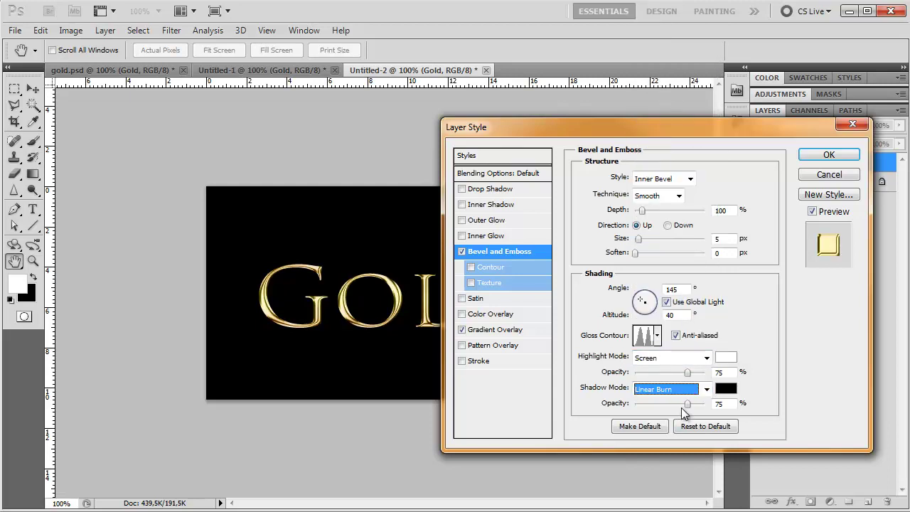
{"action": "mouse_move", "coordinate": [687, 404]}
{"action": "left_mouse_down"}
{"action": "mouse_move", "coordinate": [691, 410]}
{"action": "mouse_move", "coordinate": [681, 405]}
{"action": "left_mouse_up"}
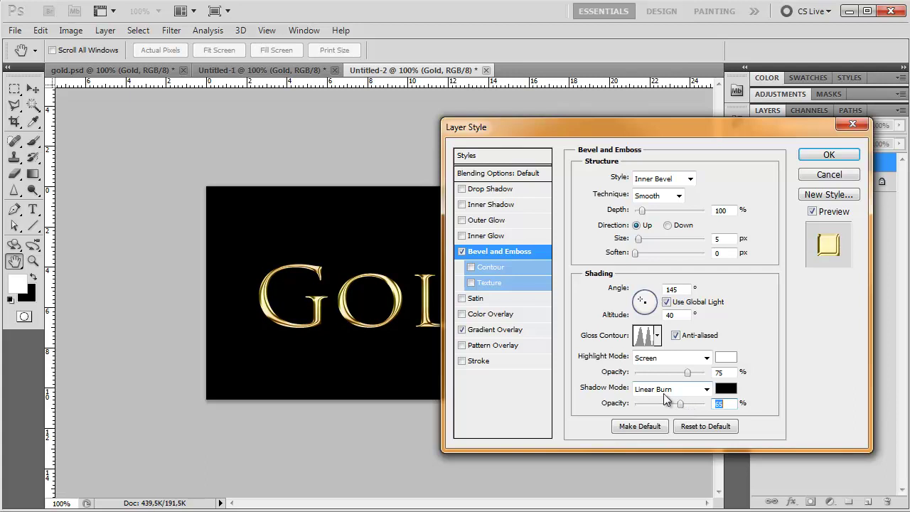
{"action": "left_click", "coordinate": [639, 240]}
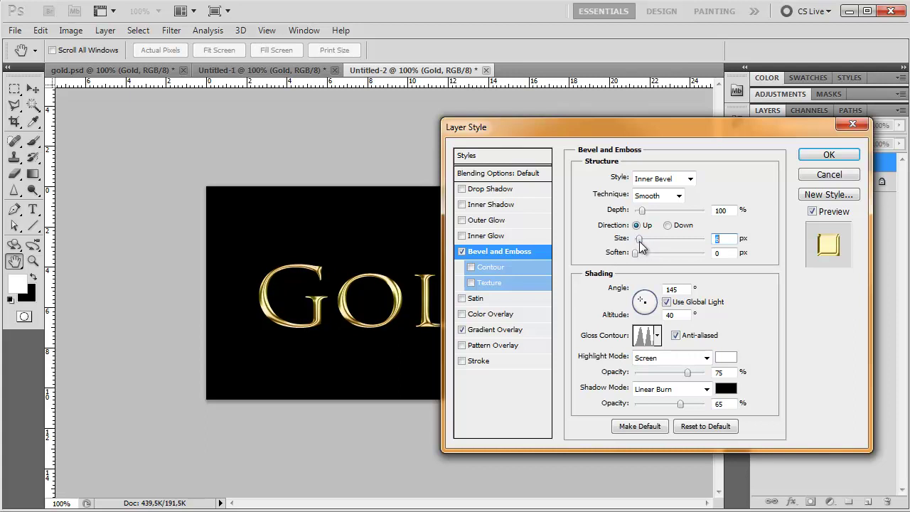
{"action": "left_click_drag", "start_coordinate": [642, 211], "coordinate": [645, 212]}
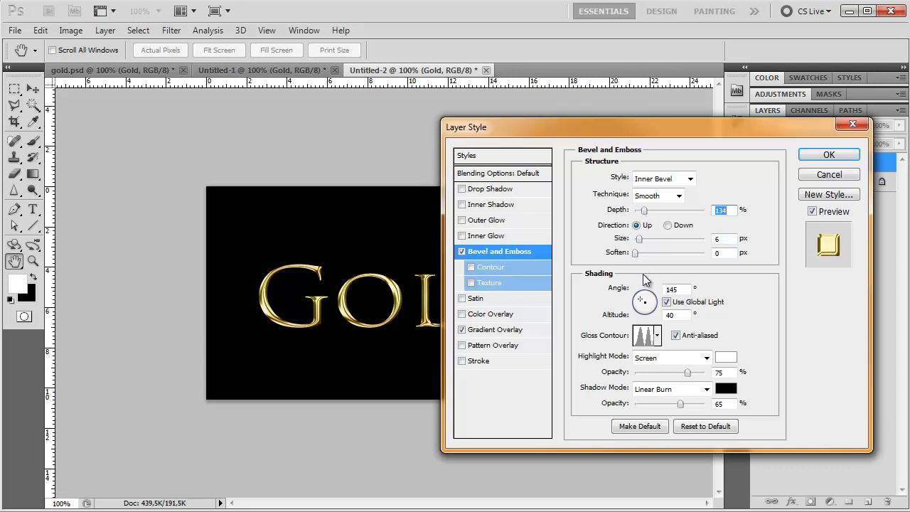
{"action": "left_click_drag", "start_coordinate": [640, 243], "coordinate": [639, 244]}
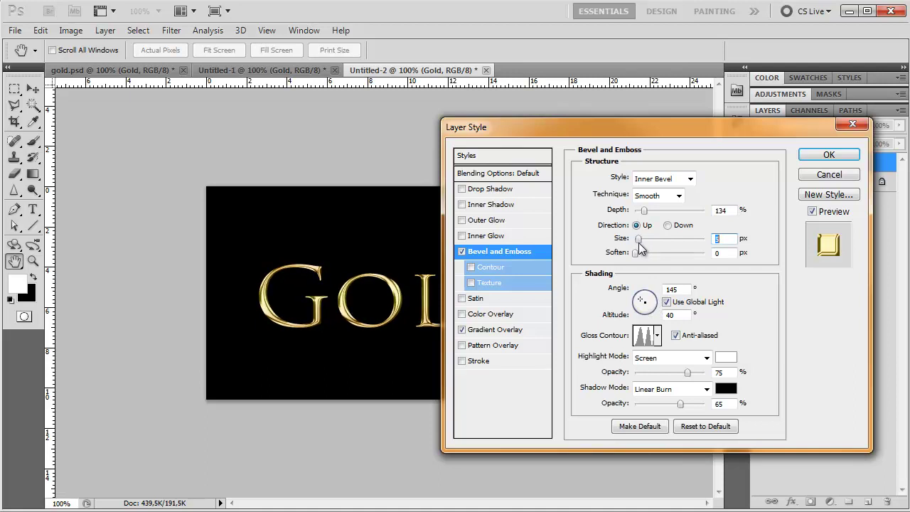
- Turn on the bevel Texture using the Satin pattern
{"action": "left_click", "coordinate": [492, 283]}
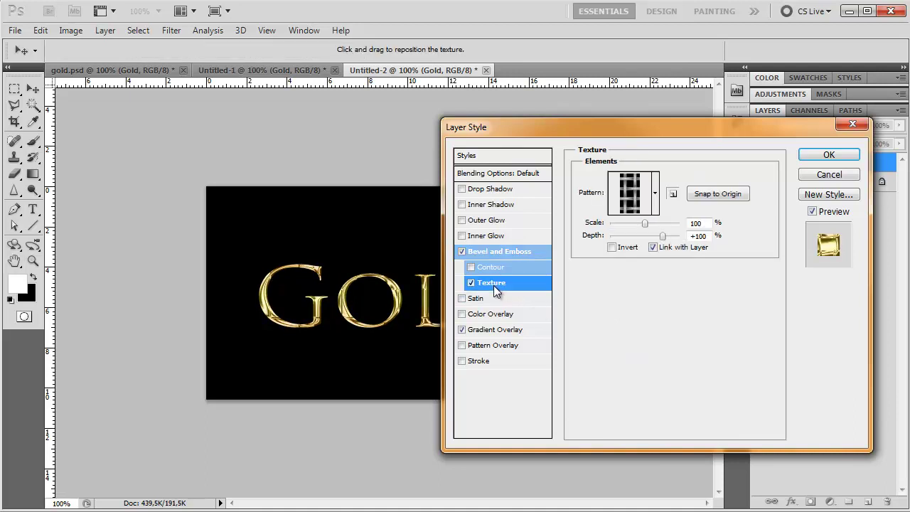
{"action": "left_click", "coordinate": [655, 199]}
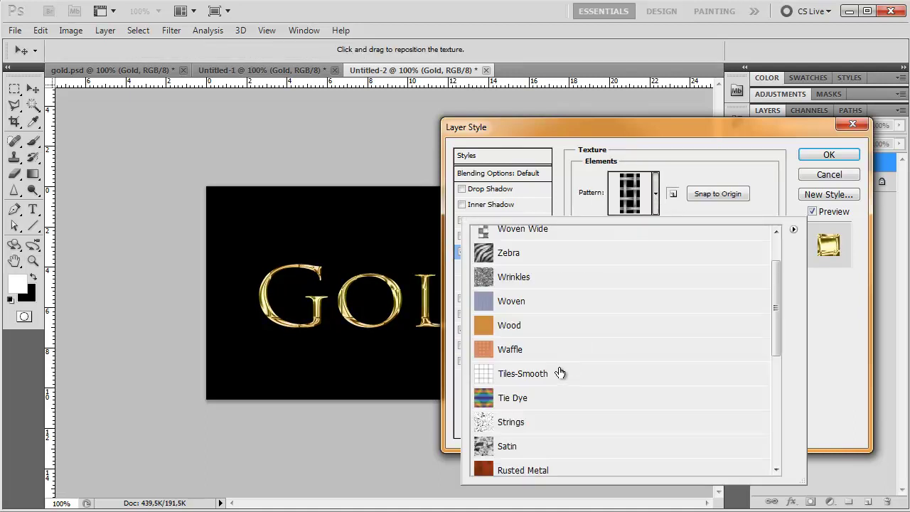
{"action": "left_click", "coordinate": [485, 447]}
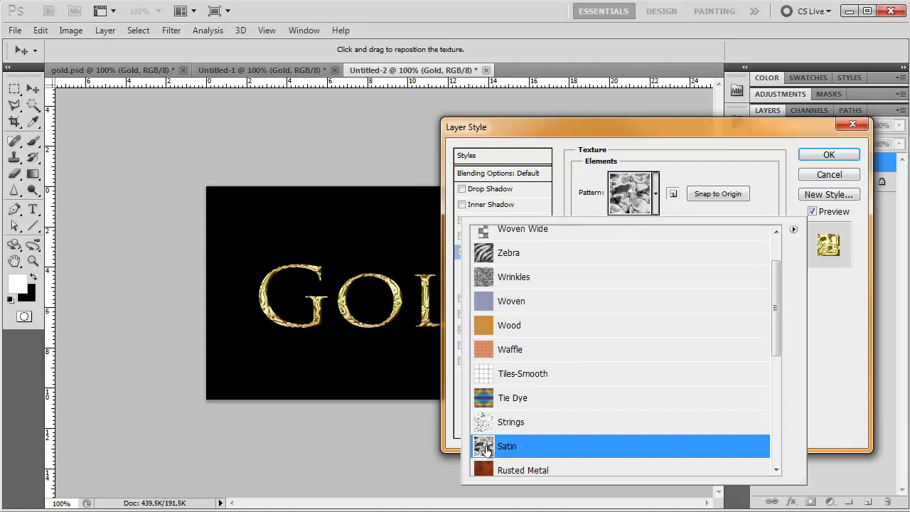
{"action": "left_click", "coordinate": [794, 229]}
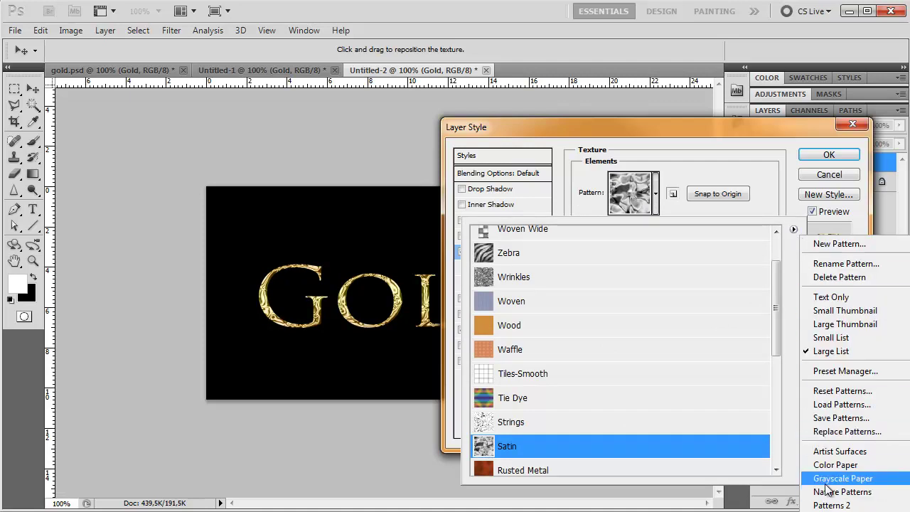
{"action": "left_click", "coordinate": [742, 168]}
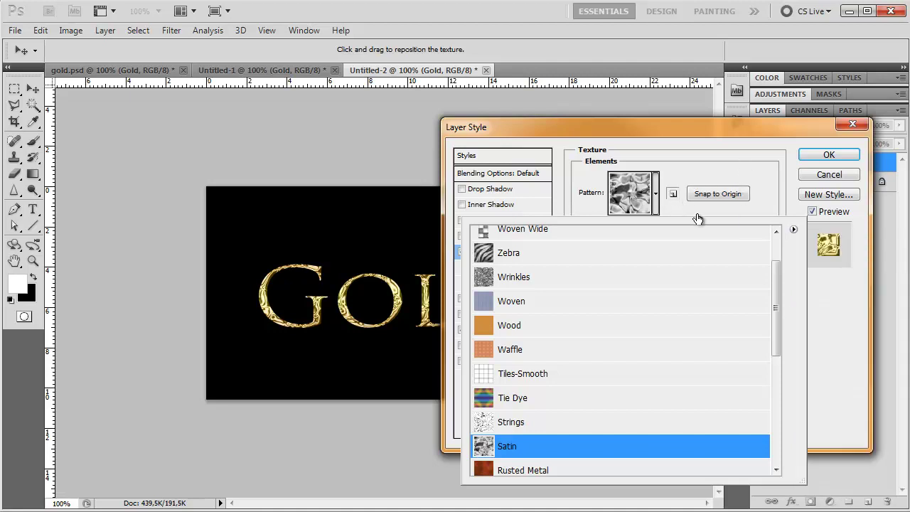
{"action": "left_click", "coordinate": [731, 166]}
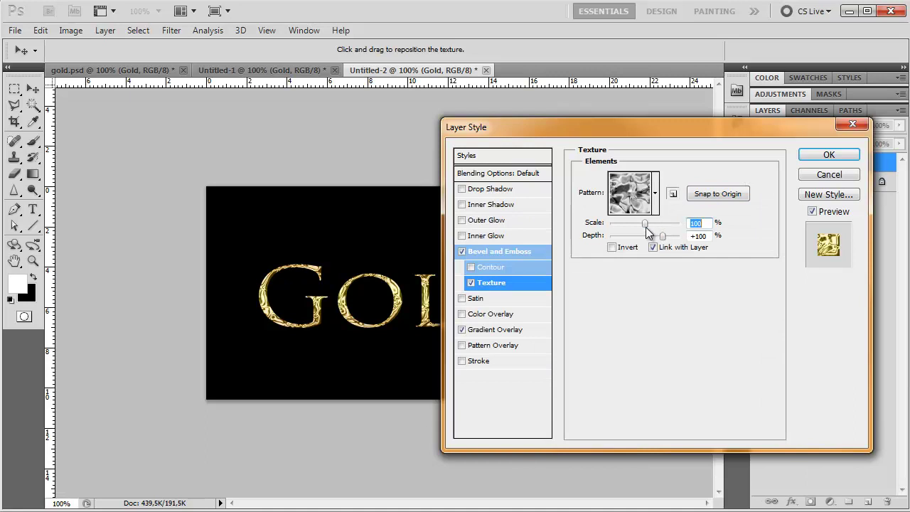
- Scale the texture to 128% and lower its depth to nearly zero
{"action": "key", "text": "Up"}
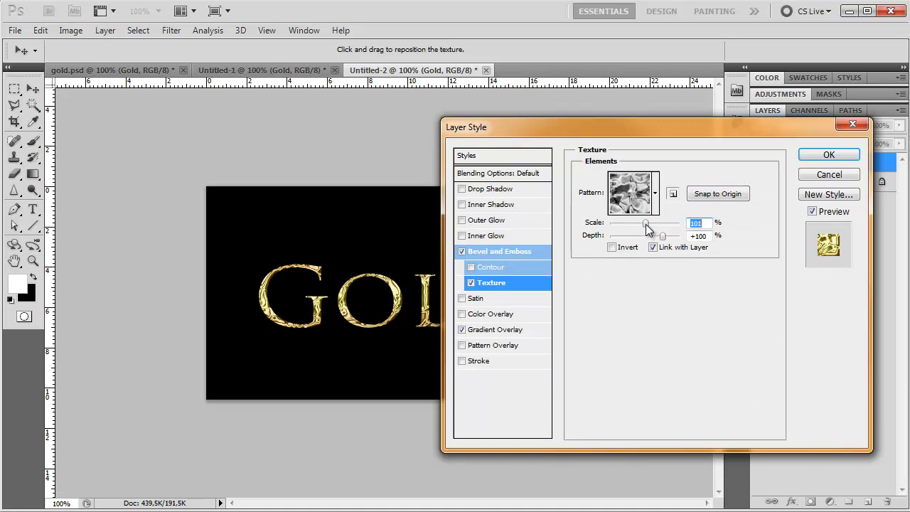
{"action": "left_click_drag", "start_coordinate": [646, 224], "coordinate": [647, 225]}
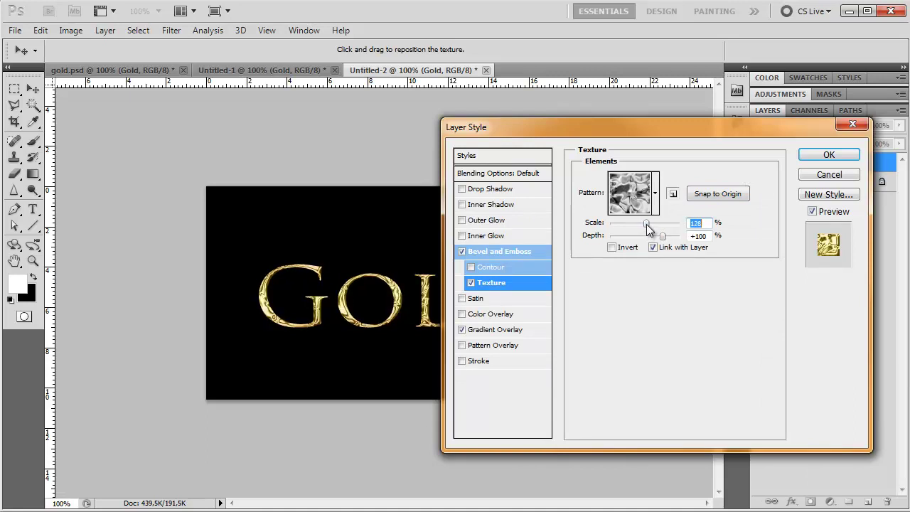
{"action": "left_click_drag", "start_coordinate": [662, 237], "coordinate": [650, 243]}
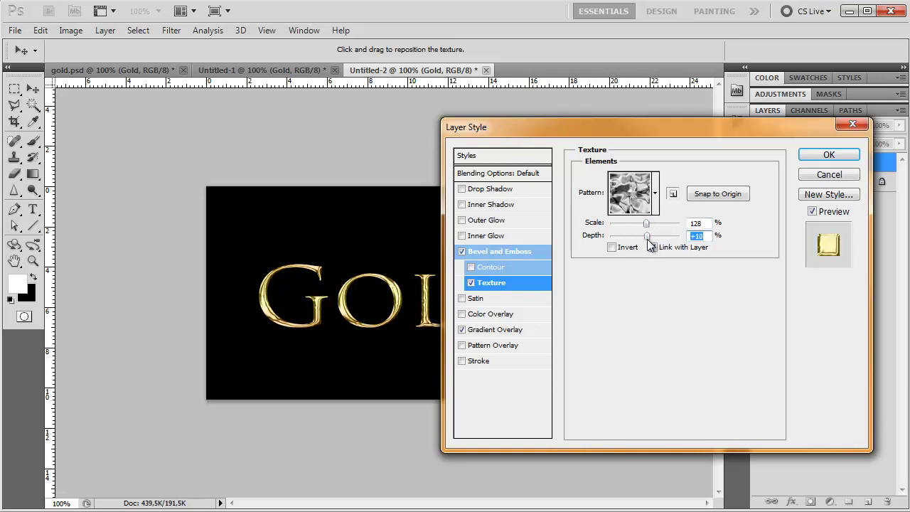
{"action": "left_click_drag", "start_coordinate": [648, 240], "coordinate": [647, 240]}
- Add a Linear Dodge (Add) Outer Glow with Range 100, Size 16 px, opacity 31%
{"action": "left_click", "coordinate": [498, 220]}
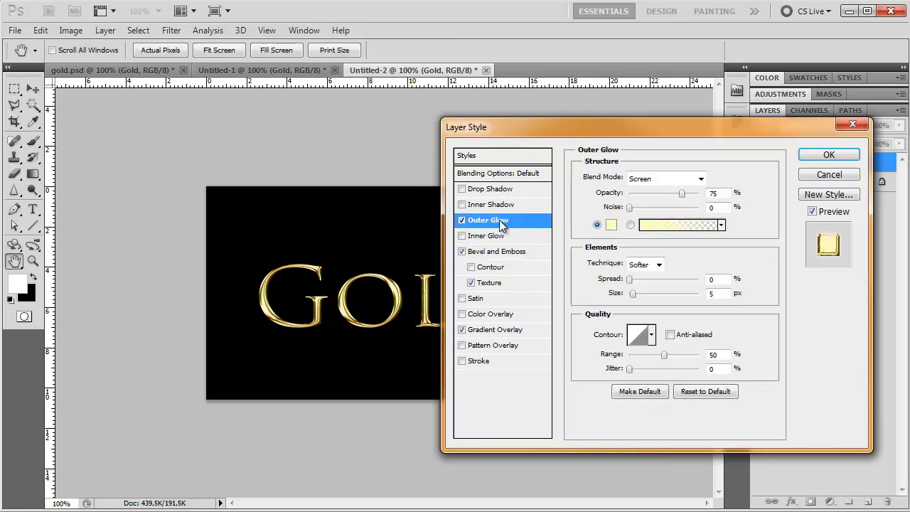
{"action": "left_click", "coordinate": [663, 180]}
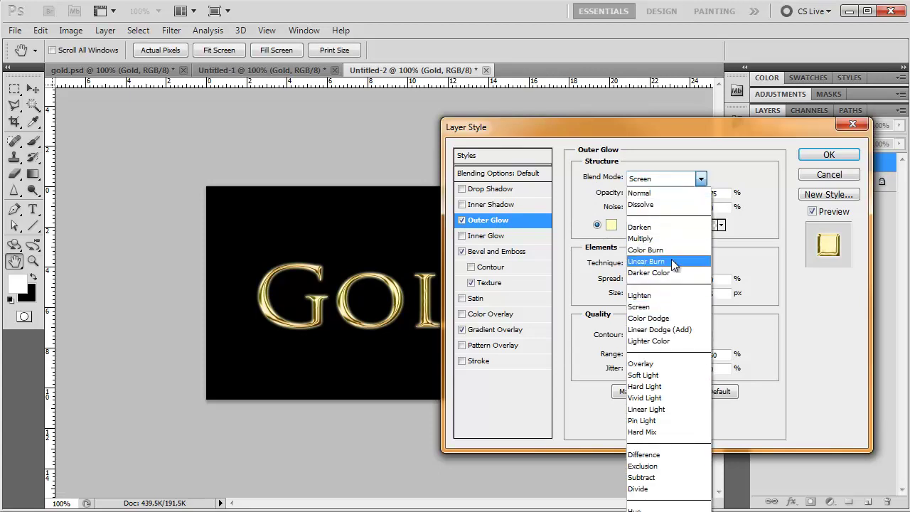
{"action": "left_click", "coordinate": [668, 330]}
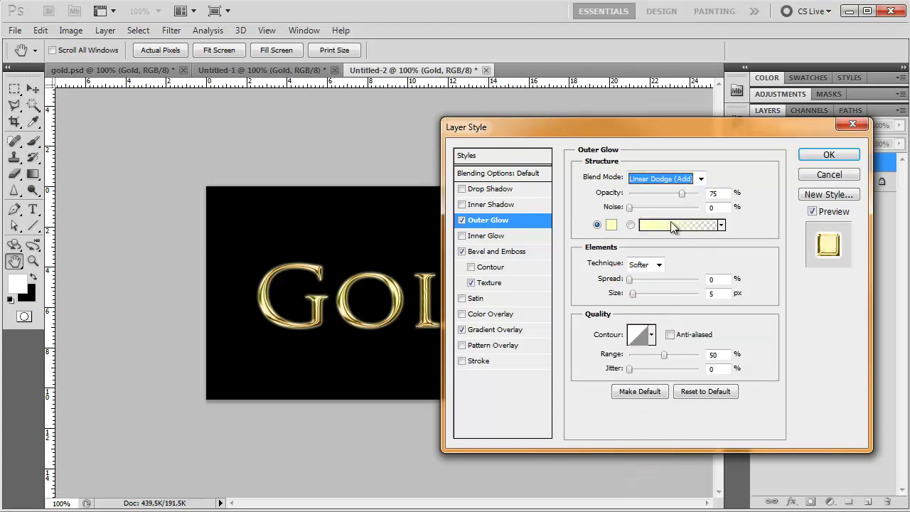
{"action": "left_click", "coordinate": [678, 179]}
{"action": "left_click", "coordinate": [672, 261]}
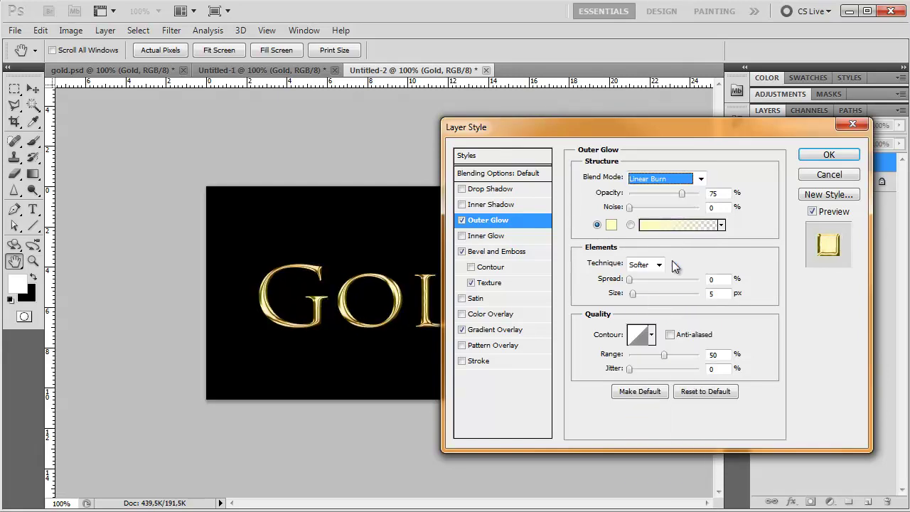
{"action": "left_click", "coordinate": [658, 179]}
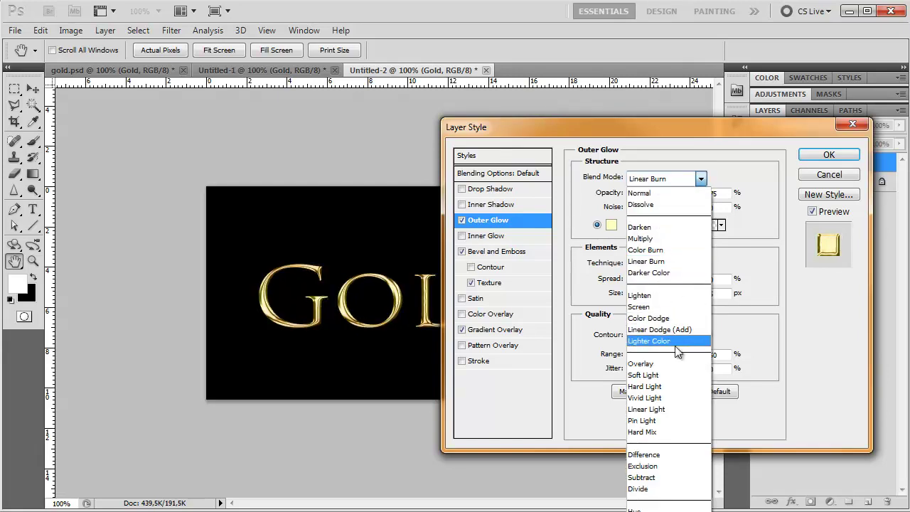
{"action": "left_click", "coordinate": [674, 329]}
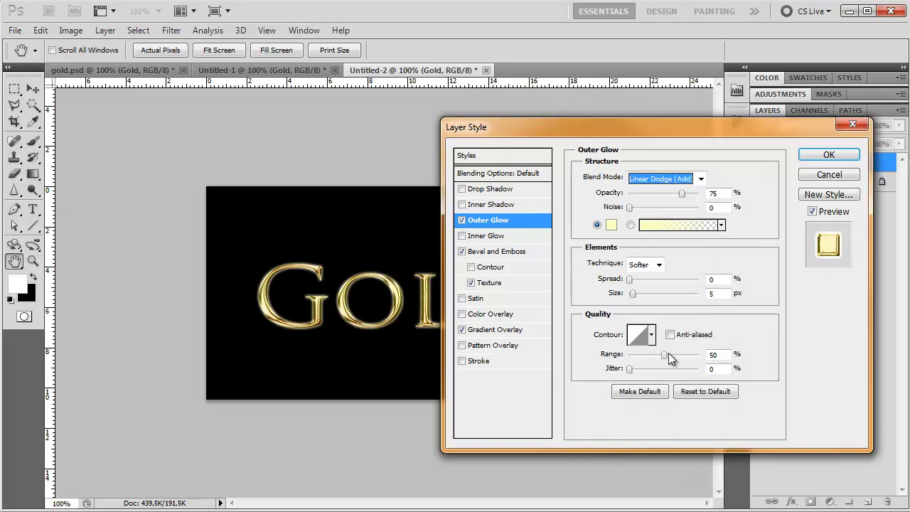
{"action": "left_click_drag", "start_coordinate": [665, 355], "coordinate": [702, 356]}
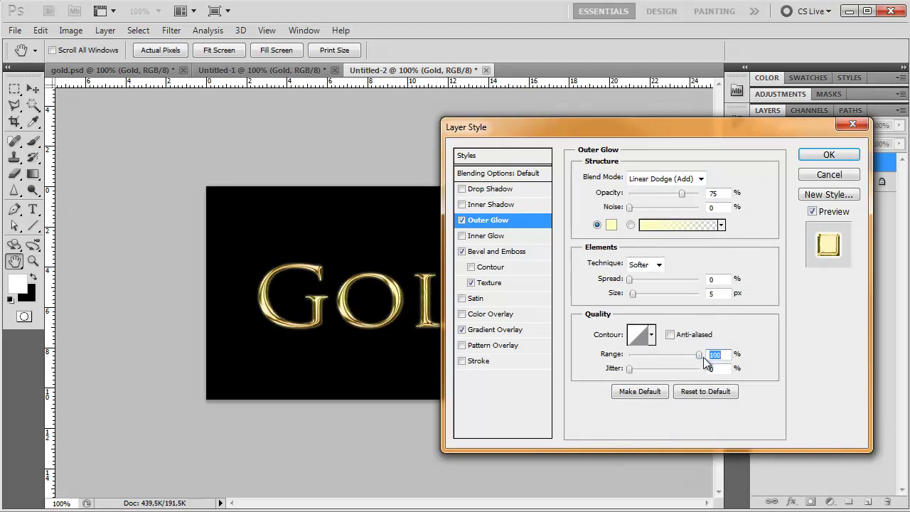
{"action": "left_click_drag", "start_coordinate": [685, 194], "coordinate": [683, 194]}
{"action": "left_click_drag", "start_coordinate": [632, 294], "coordinate": [639, 294]}
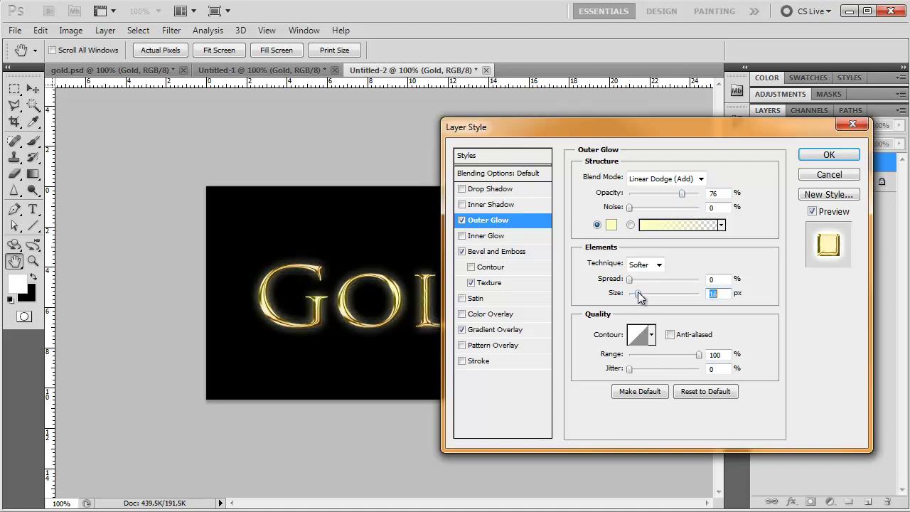
{"action": "left_click_drag", "start_coordinate": [676, 193], "coordinate": [653, 202]}
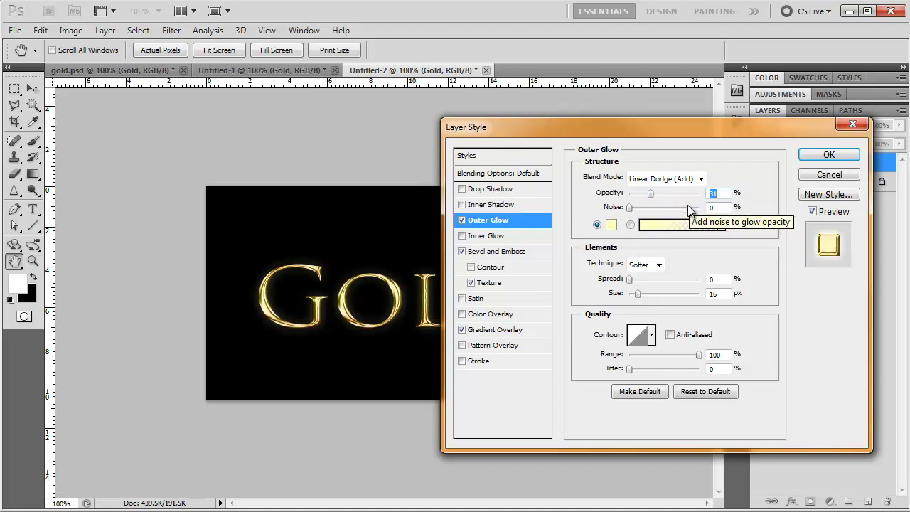
- Recolour the gradient overlay's right stop to a yellower gold #e9d388
{"action": "left_click", "coordinate": [519, 330]}
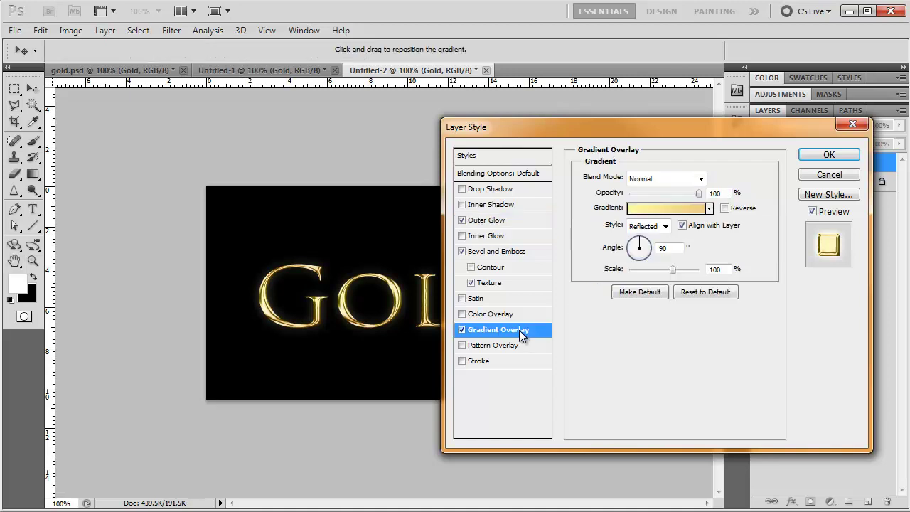
{"action": "left_click", "coordinate": [651, 208]}
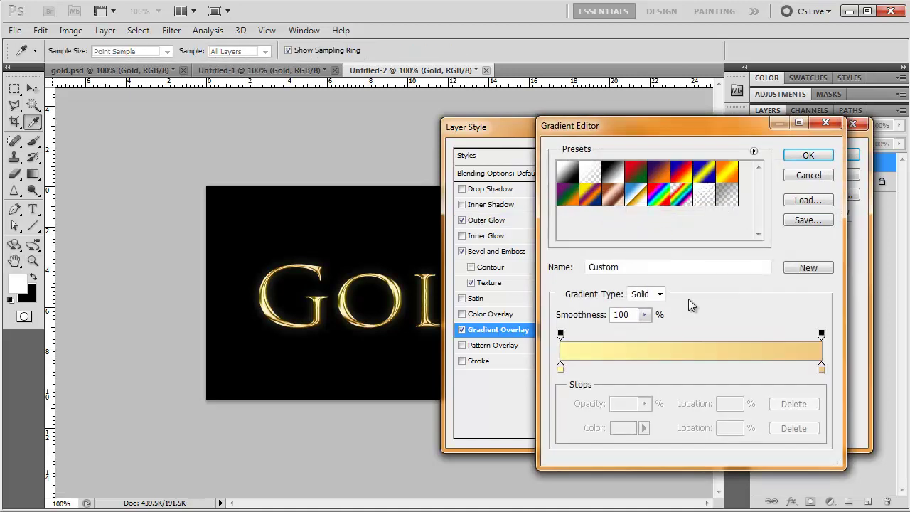
{"action": "left_click", "coordinate": [821, 368]}
{"action": "left_click", "coordinate": [624, 428]}
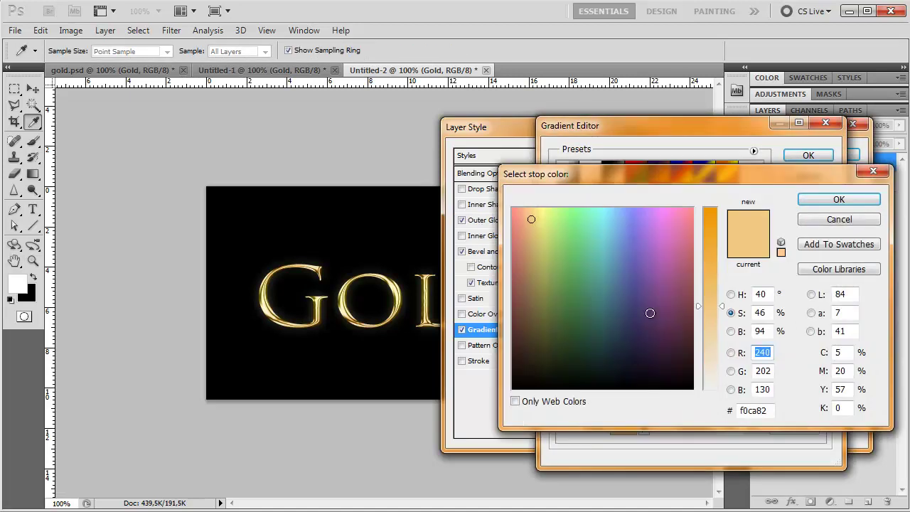
{"action": "mouse_move", "coordinate": [712, 305]}
{"action": "left_mouse_down"}
{"action": "mouse_move", "coordinate": [714, 279]}
{"action": "mouse_move", "coordinate": [713, 328]}
{"action": "mouse_move", "coordinate": [713, 314]}
{"action": "left_mouse_up"}
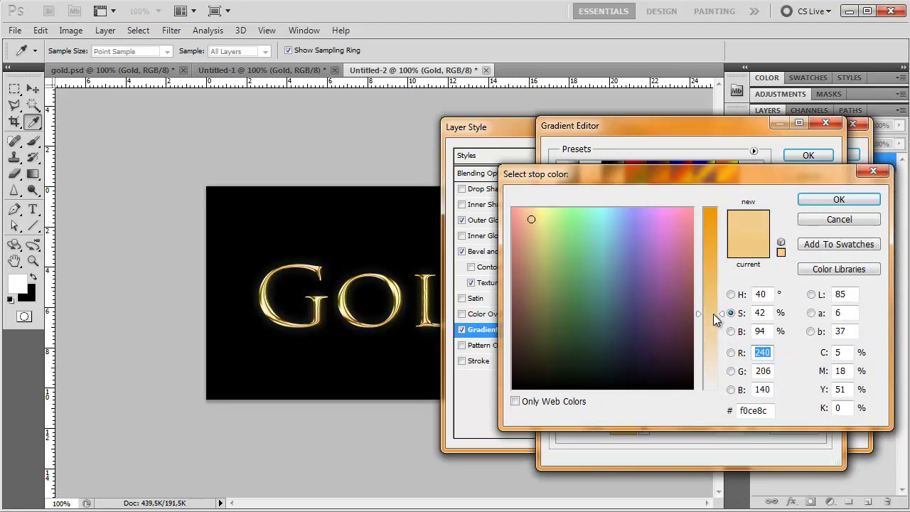
{"action": "left_click_drag", "start_coordinate": [532, 221], "coordinate": [535, 224]}
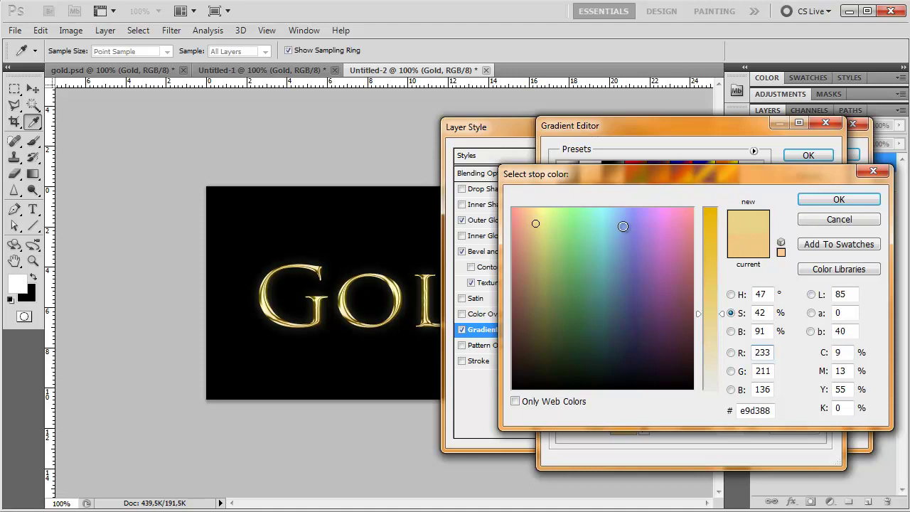
{"action": "left_click", "coordinate": [802, 203]}
- Recolour the left stop to pale cream #ffefbd and apply the gradient
{"action": "left_click", "coordinate": [560, 368]}
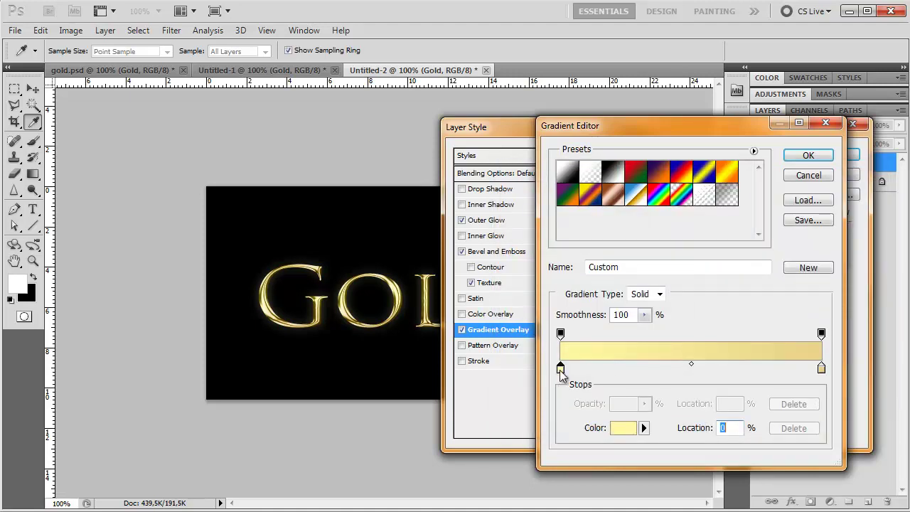
{"action": "left_click", "coordinate": [622, 428]}
{"action": "left_click_drag", "start_coordinate": [538, 212], "coordinate": [534, 209]}
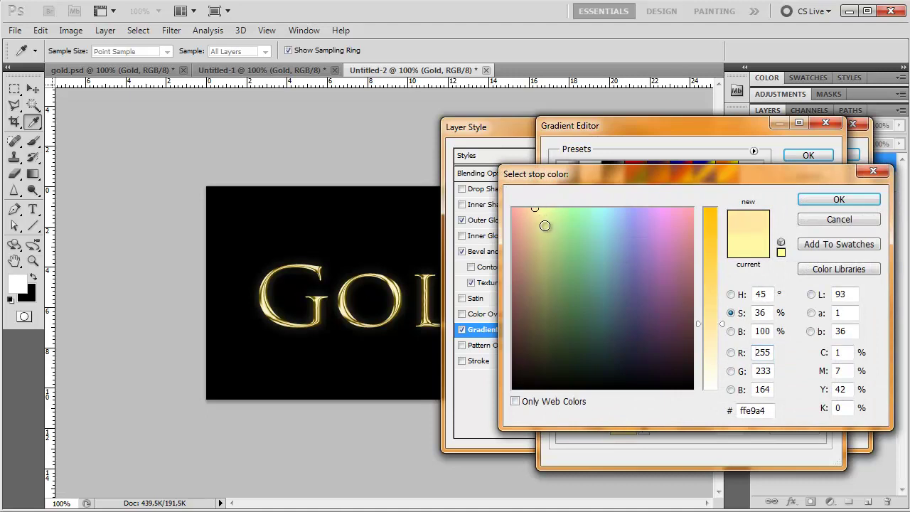
{"action": "left_click", "coordinate": [709, 292]}
{"action": "left_click_drag", "start_coordinate": [709, 292], "coordinate": [710, 342]}
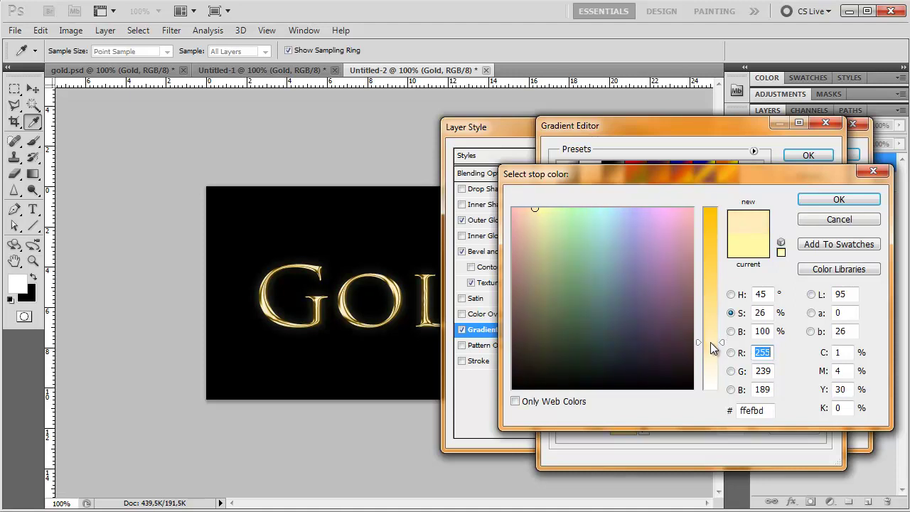
{"action": "left_click_drag", "start_coordinate": [710, 342], "coordinate": [710, 339]}
{"action": "left_click", "coordinate": [823, 199]}
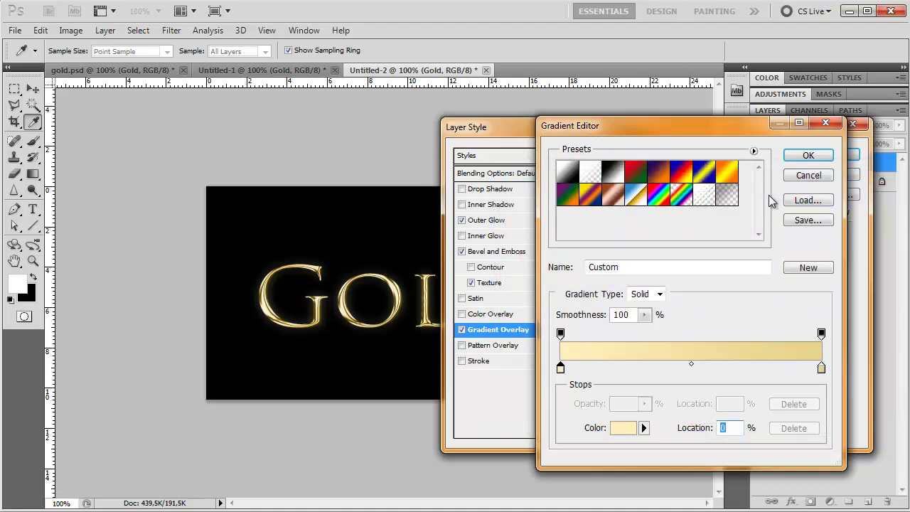
{"action": "left_click", "coordinate": [810, 156]}
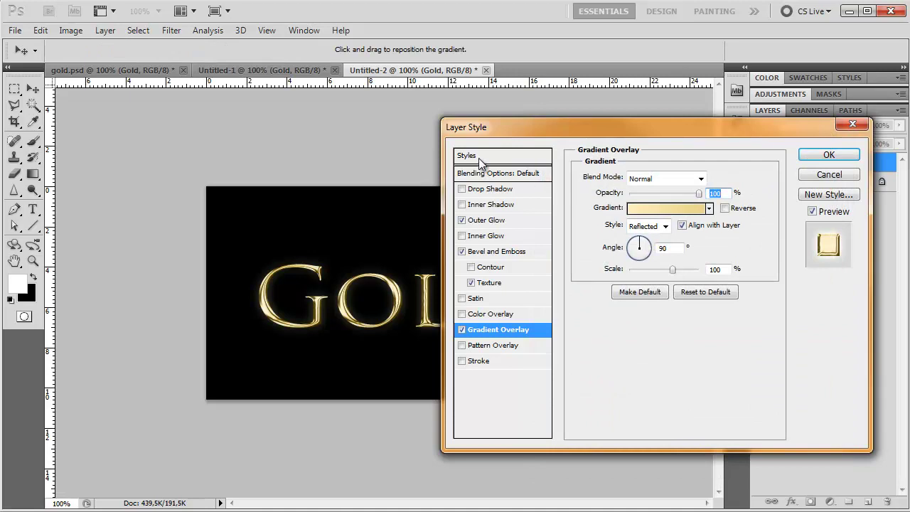
- Save the gold effects as a new style and return to Untitled-1
{"action": "left_click", "coordinate": [470, 156]}
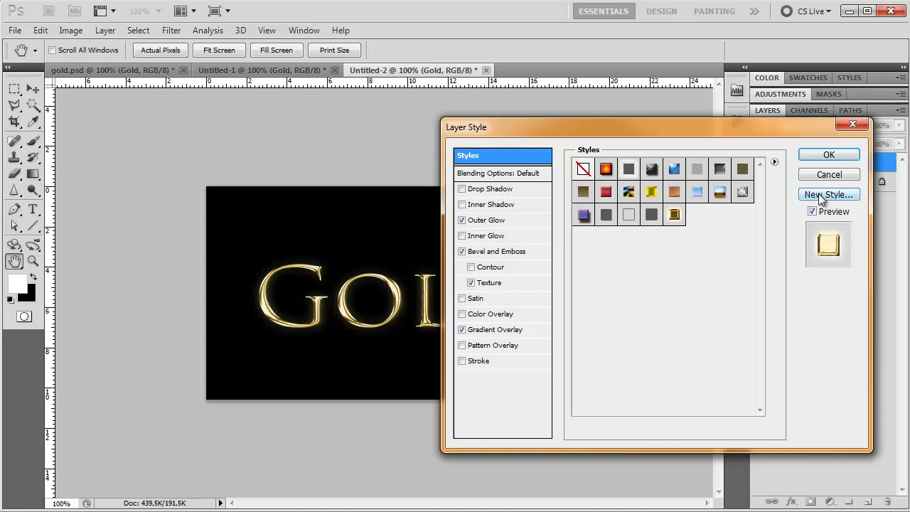
{"action": "mouse_move", "coordinate": [701, 86]}
{"action": "left_mouse_down"}
{"action": "mouse_move", "coordinate": [611, 227]}
{"action": "mouse_move", "coordinate": [560, 238]}
{"action": "left_mouse_up"}
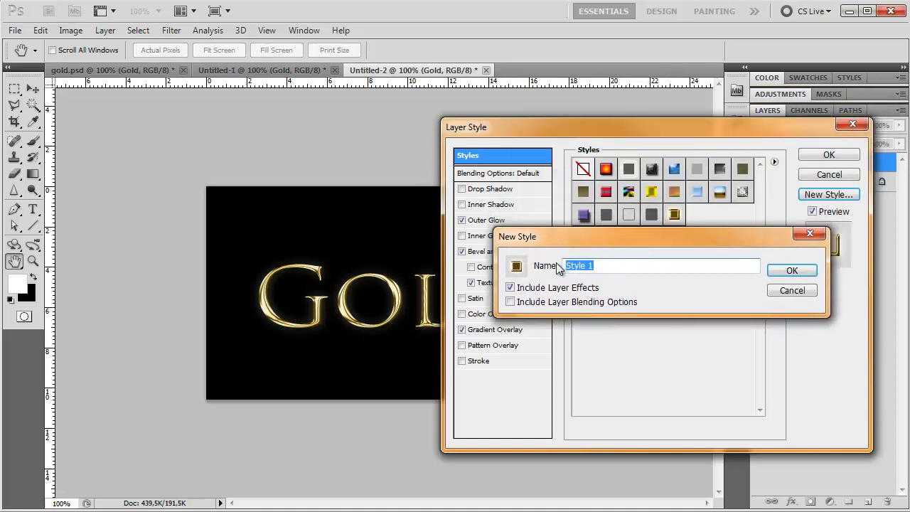
{"action": "left_click", "coordinate": [782, 292]}
{"action": "left_click", "coordinate": [827, 175]}
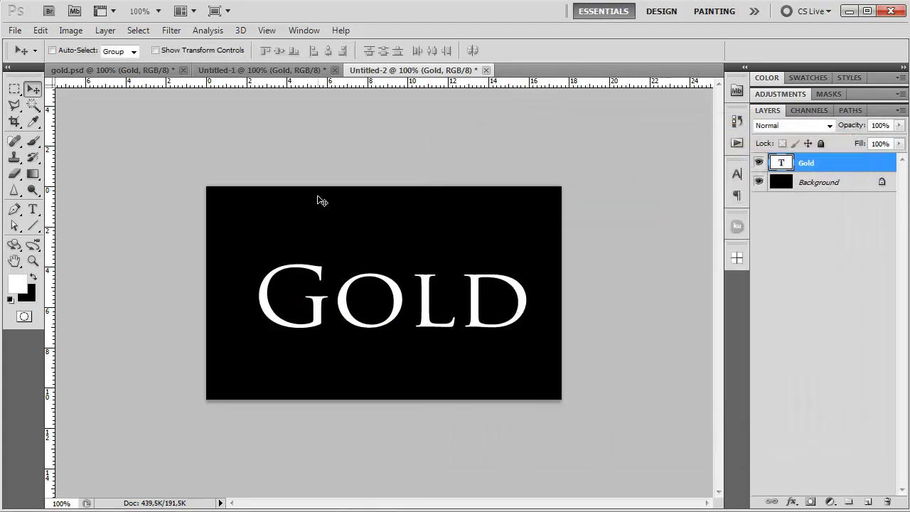
{"action": "left_click", "coordinate": [273, 71]}
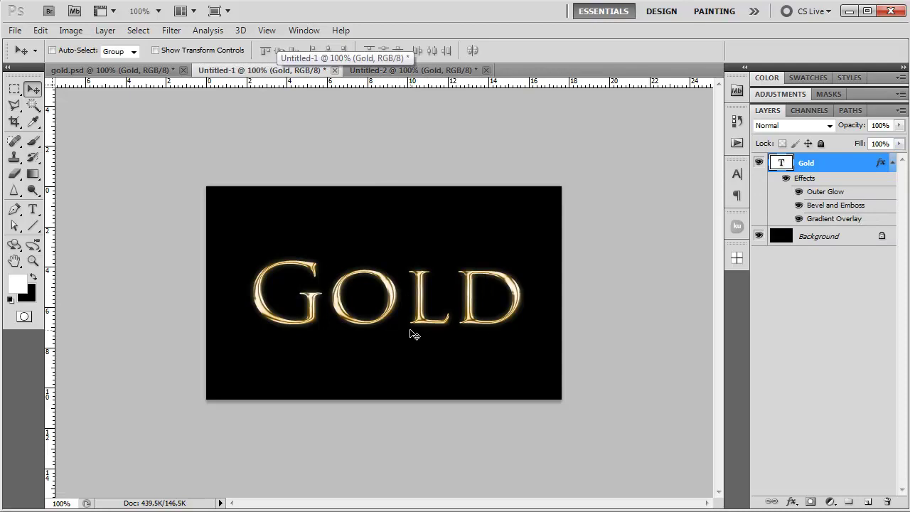